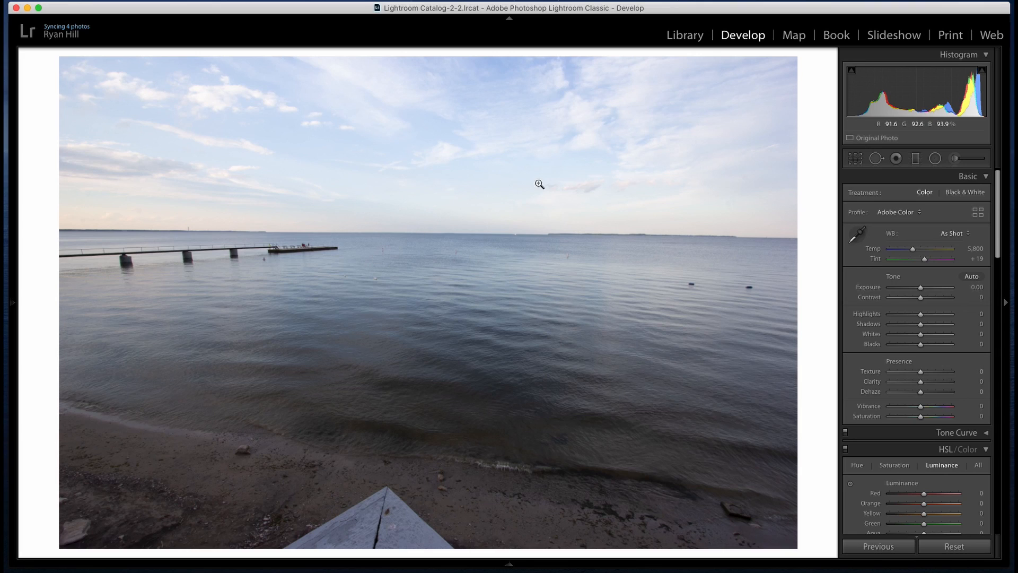
left_click(613, 239)
left_click(689, 285)
left_click(703, 275)
Set the photo's profile to Adobe Landscape
left_click(914, 211)
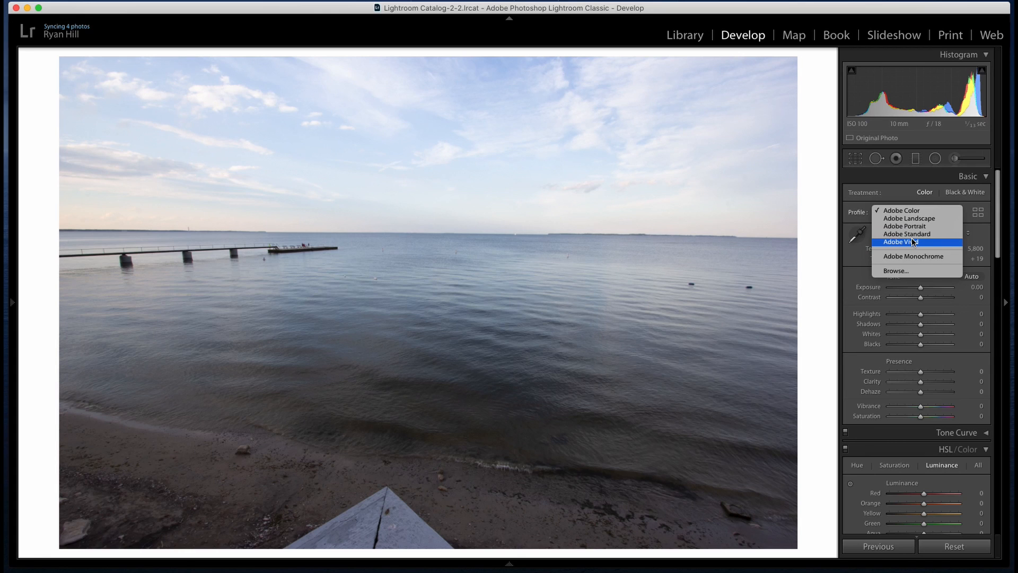
left_click(913, 219)
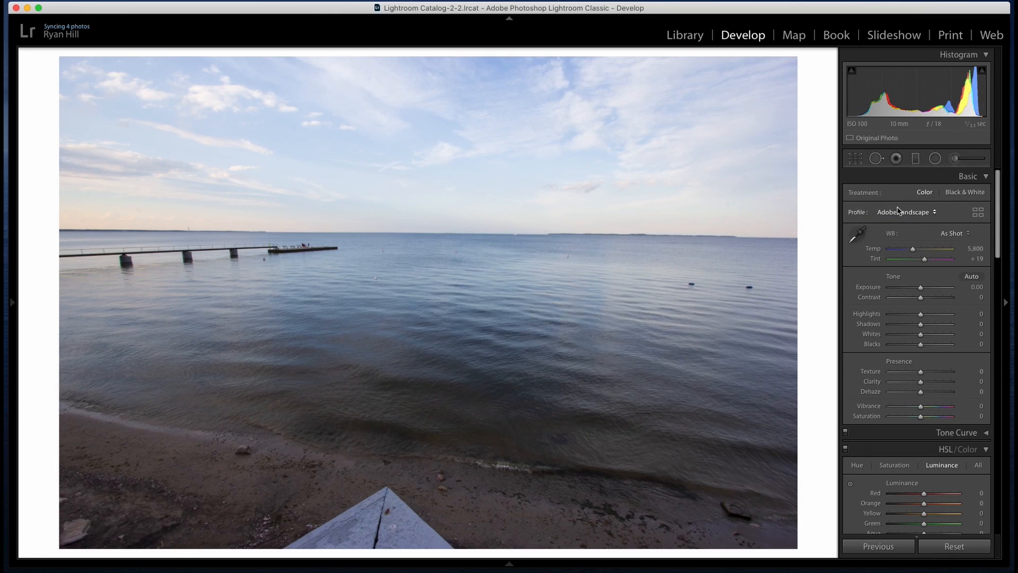
Straighten the photo along the horizon line to an angle of −0.73 and apply the crop
left_click(855, 158)
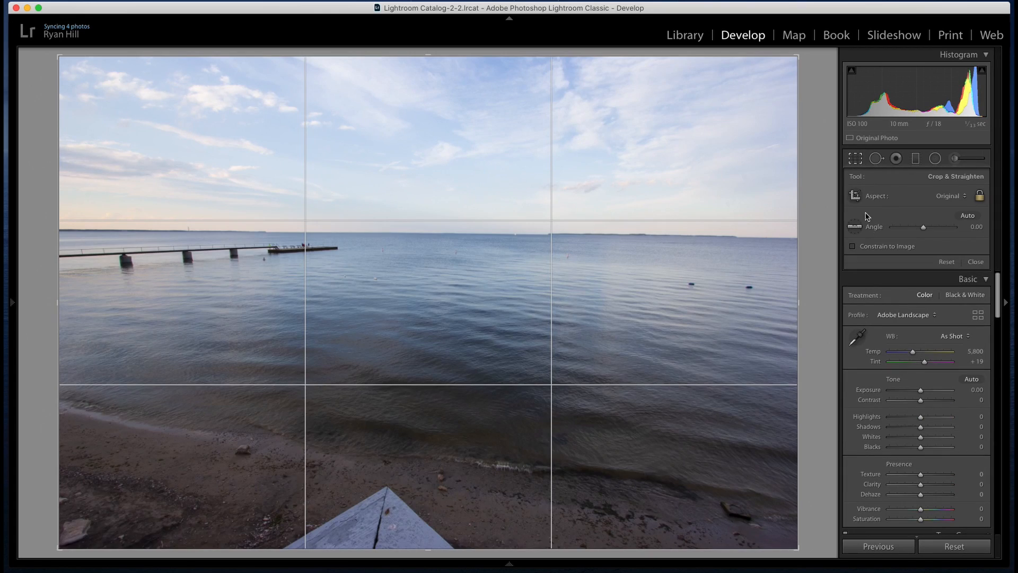
left_click(854, 227)
left_click_drag(314, 232, 731, 237)
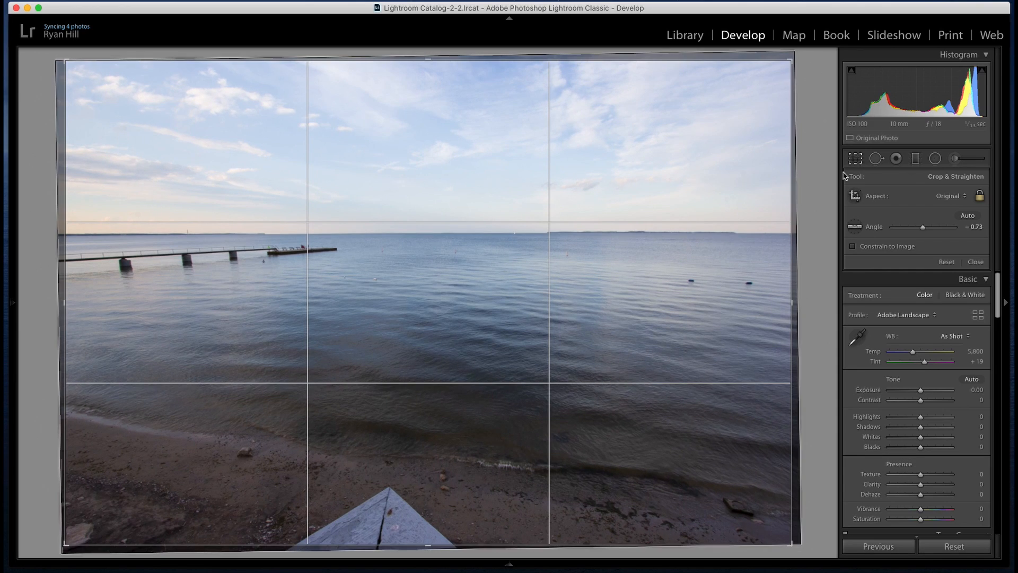
left_click(855, 159)
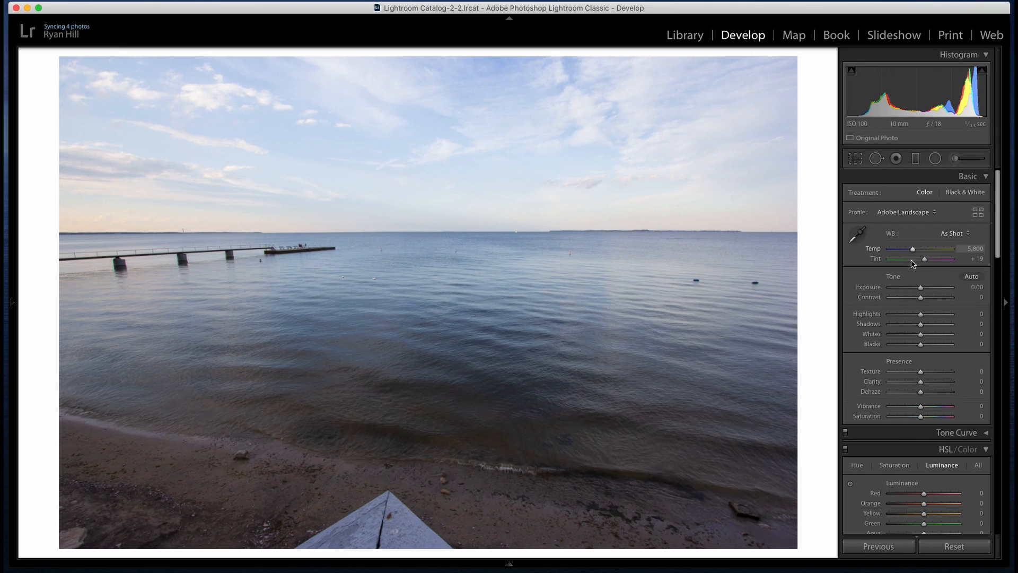
Set Highlights to −100, Shadows to +27, Whites to +15 and Blacks to −21
left_click_drag(920, 313, 873, 313)
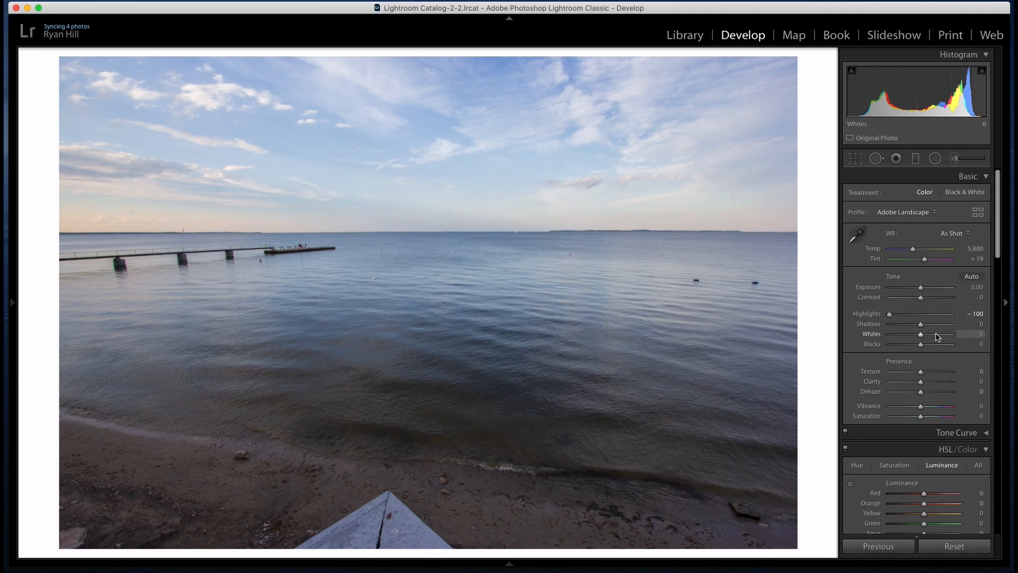
left_click_drag(920, 324, 914, 348)
key("alt")
key("alt")
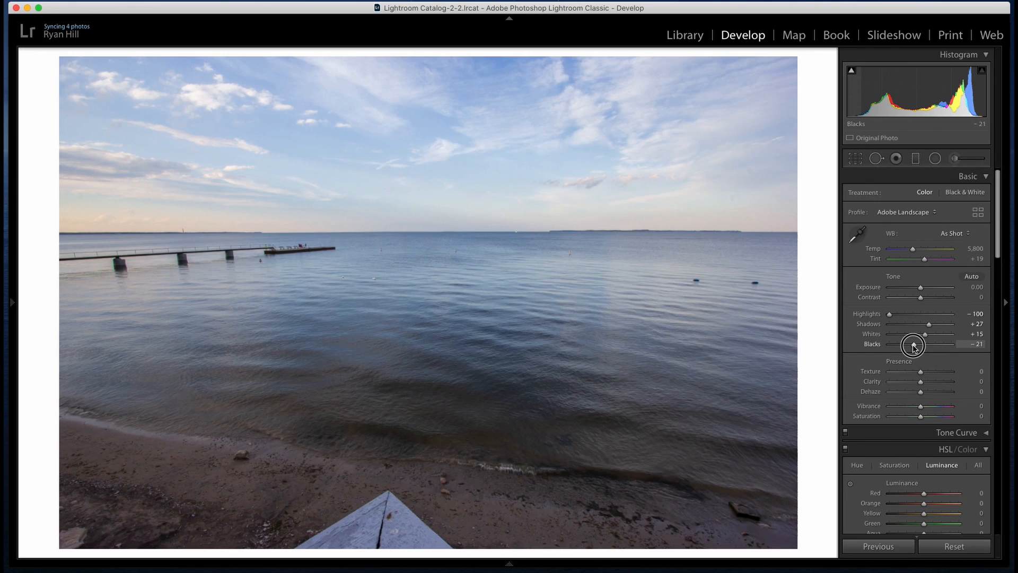
left_click_drag(913, 346, 913, 346)
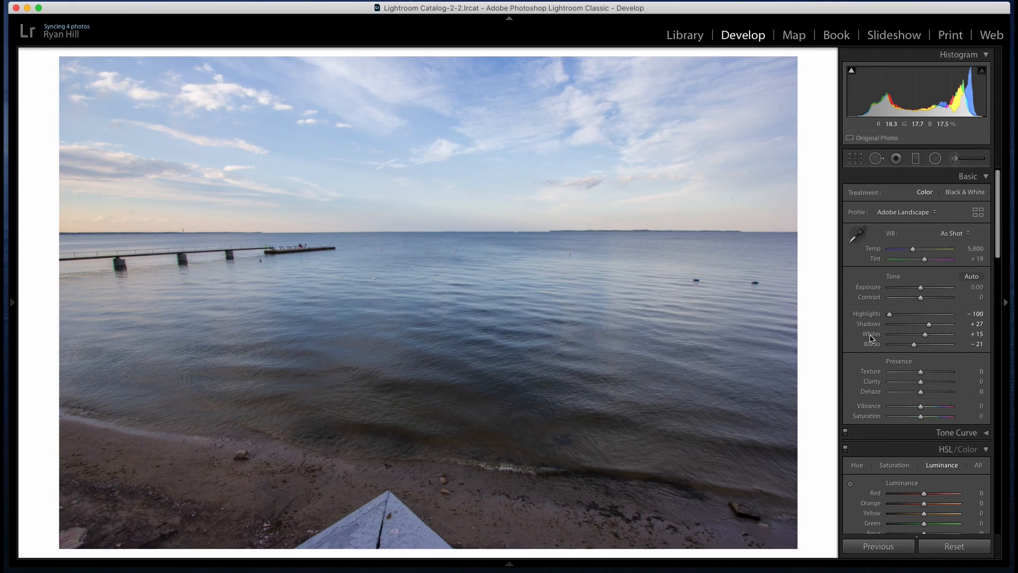
Set Texture to +20, Clarity to −13, Dehaze to +13 and Vibrance to +20
left_click_drag(920, 371, 926, 410)
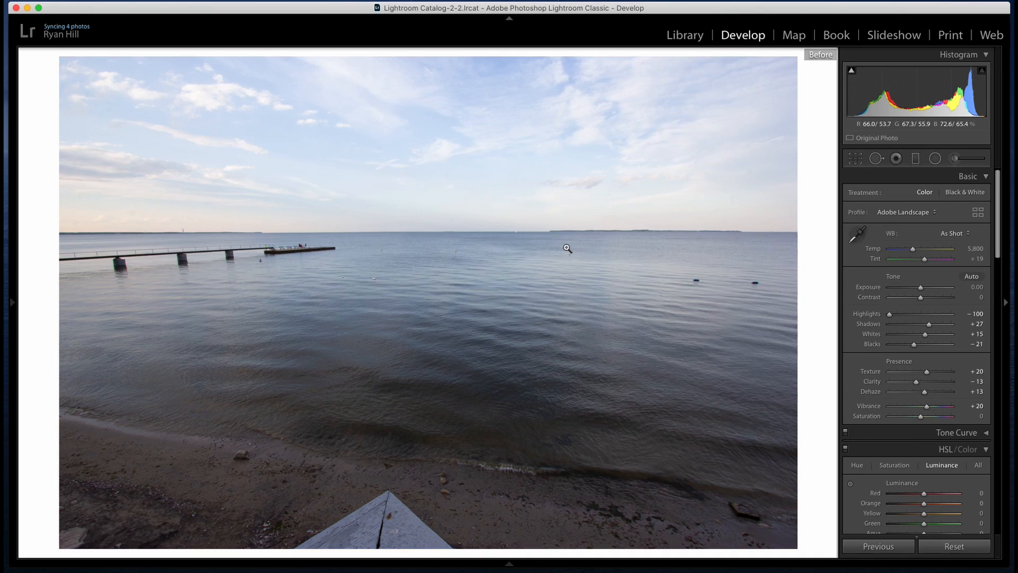
Shift the blue hue to about −13 and lower the blue luminance to −11 in the HSL adjustments
scroll(920, 341, "down", 1)
scroll(920, 342, "down", 1)
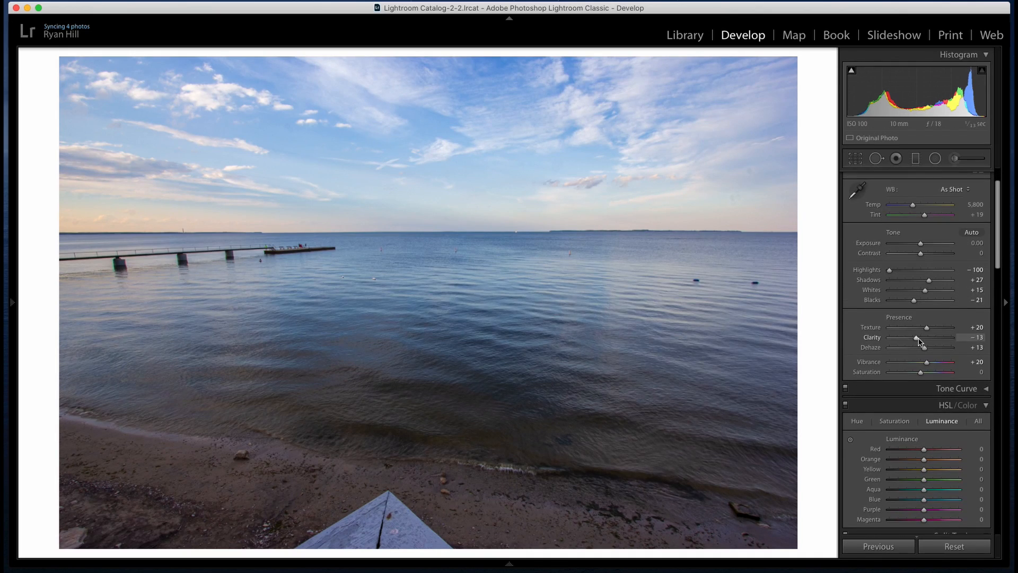
scroll(914, 374, "down", 2)
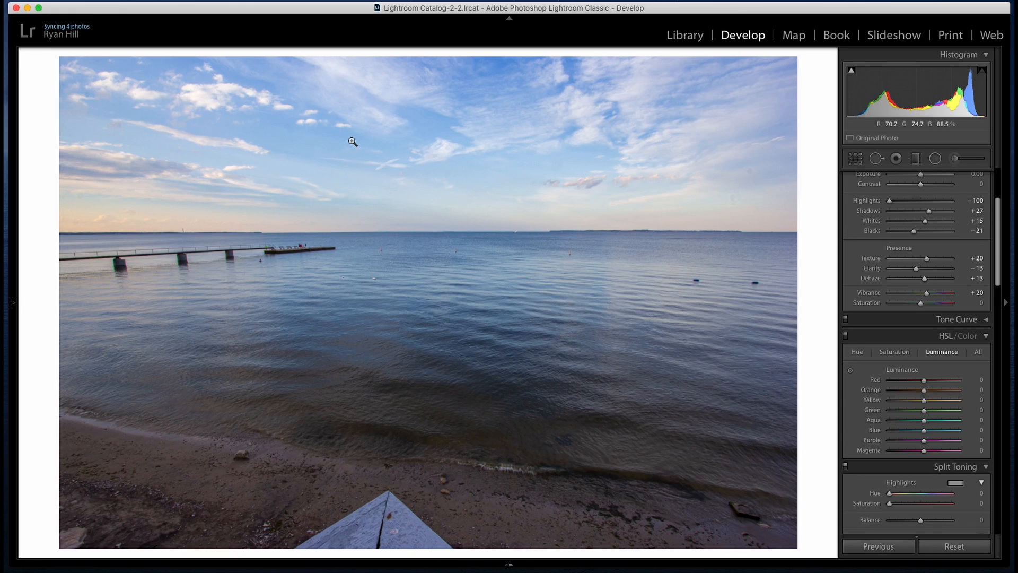
scroll(912, 329, "down", 2)
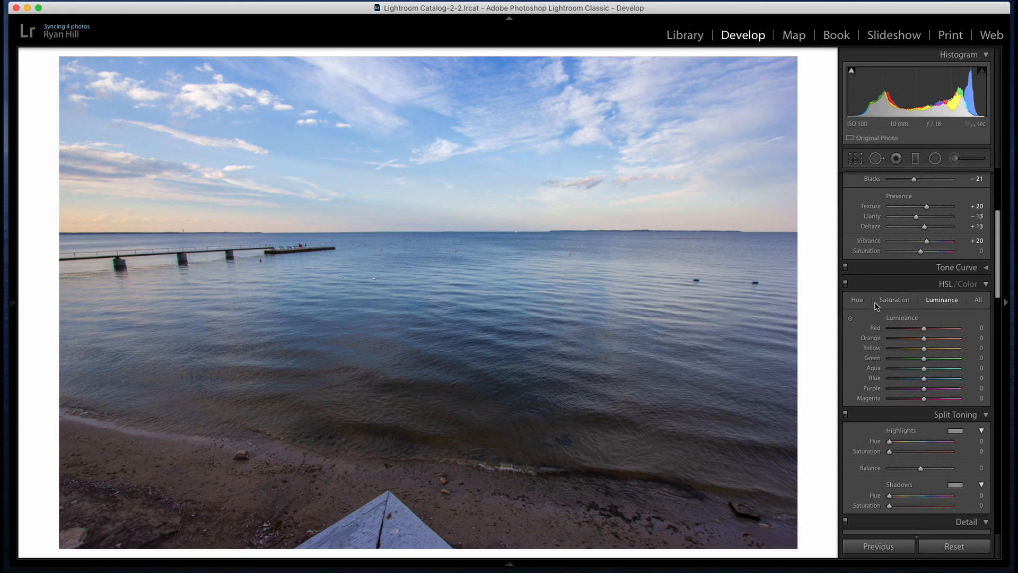
left_click(857, 301)
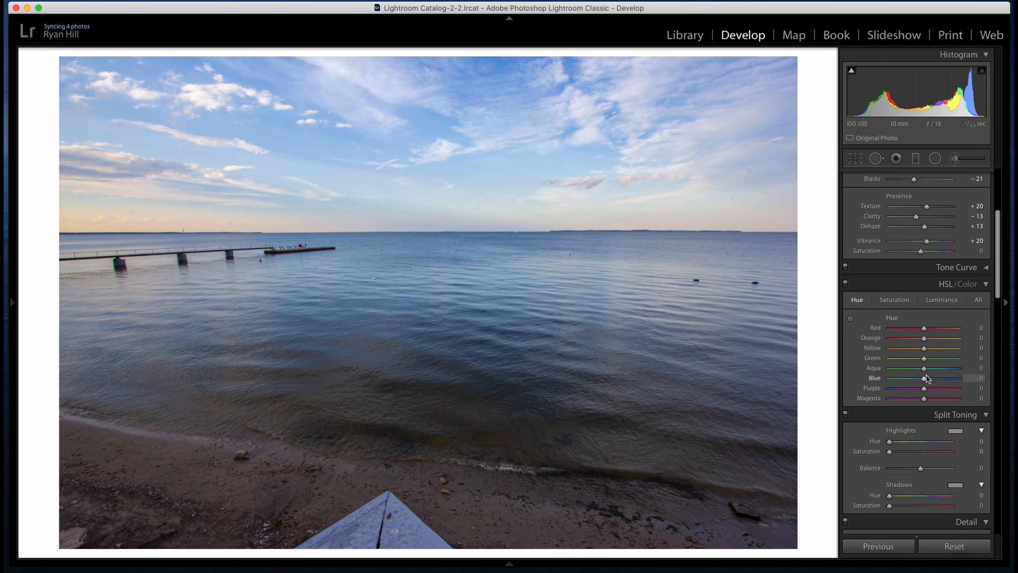
left_click_drag(926, 378, 917, 380)
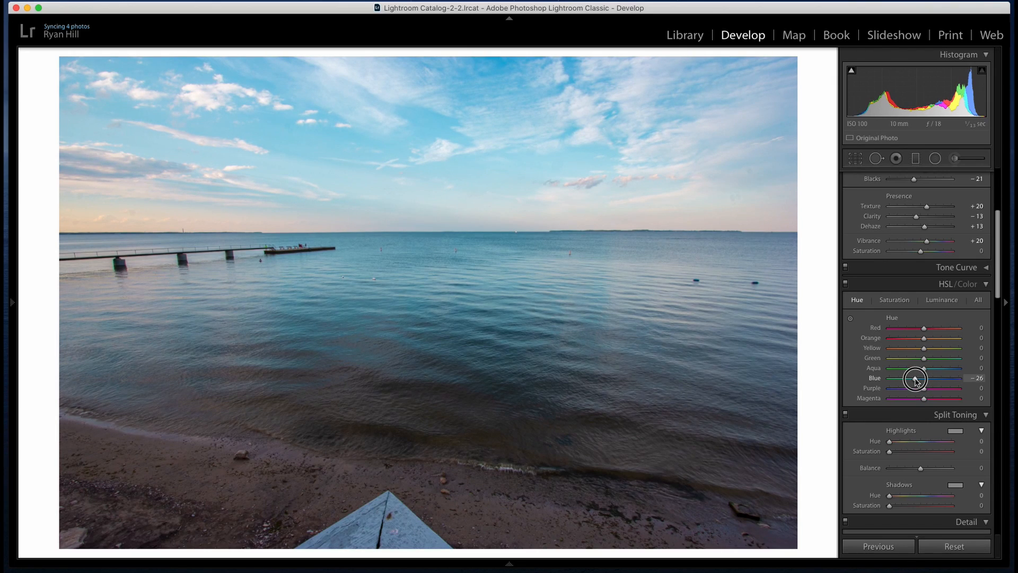
left_click_drag(917, 380, 919, 380)
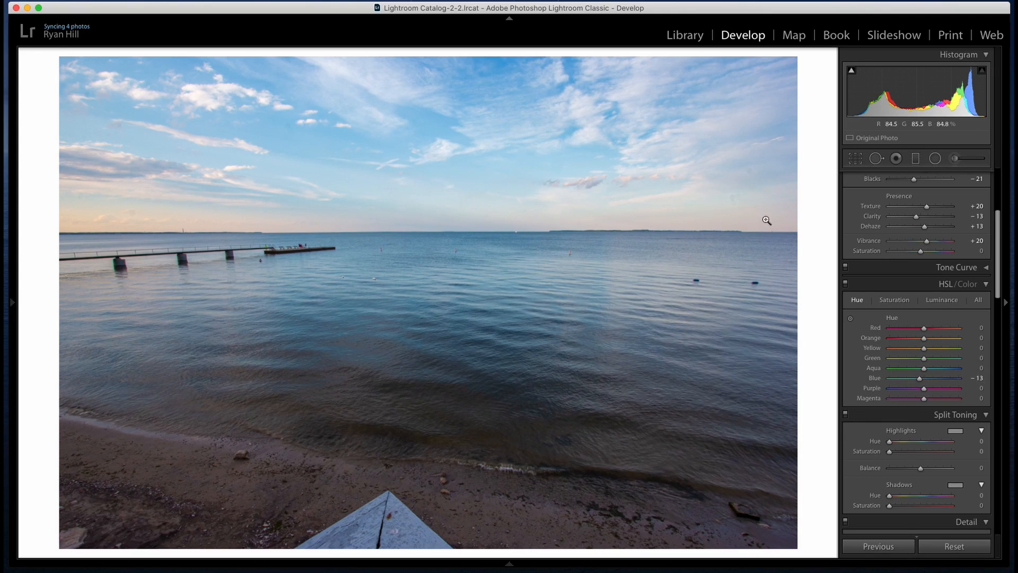
left_click_drag(921, 383, 919, 383)
left_click(941, 300)
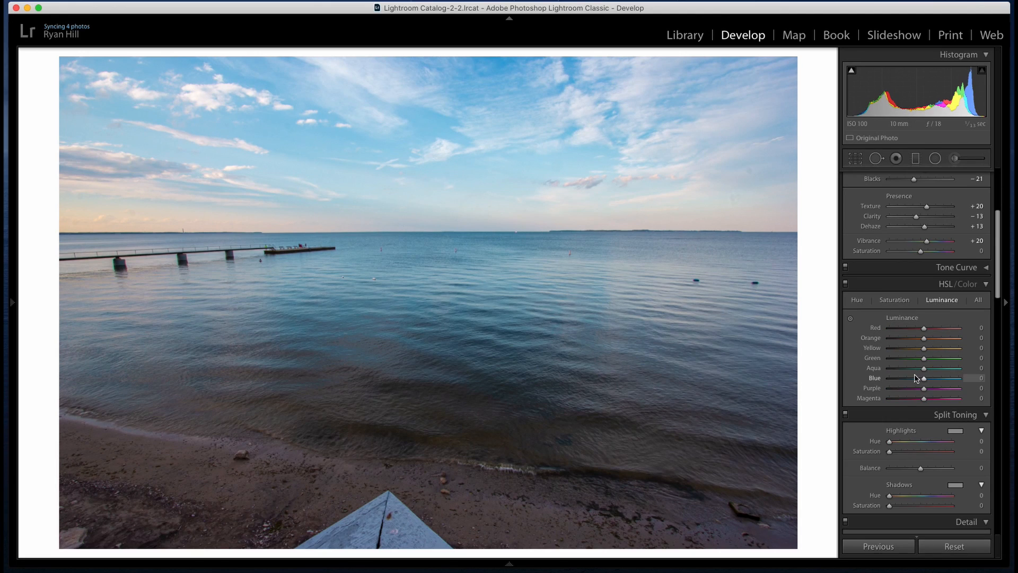
left_click_drag(924, 381, 920, 379)
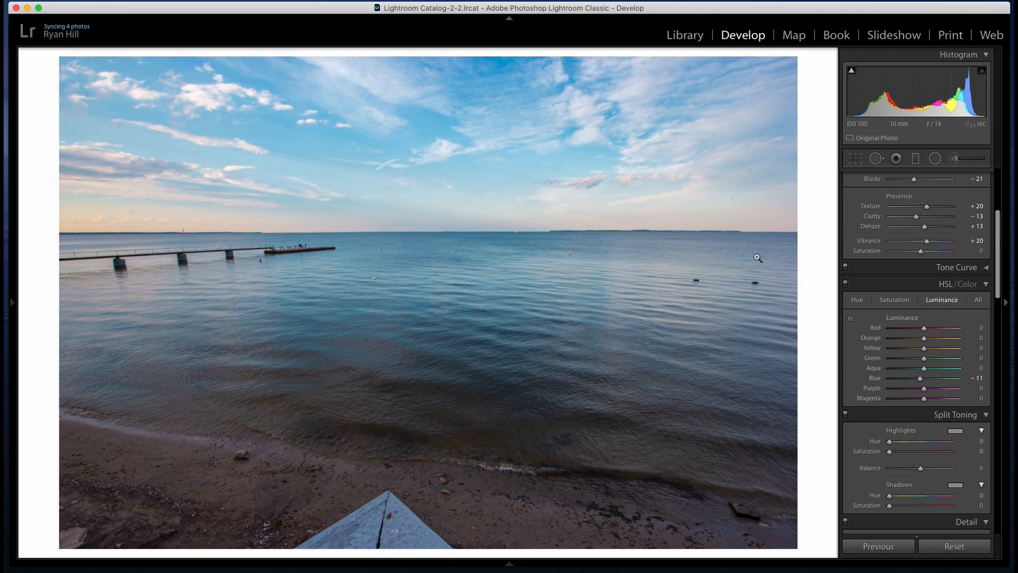
Examine the sky, clouds and horizon at close range for noise
scroll(925, 358, "down", 5)
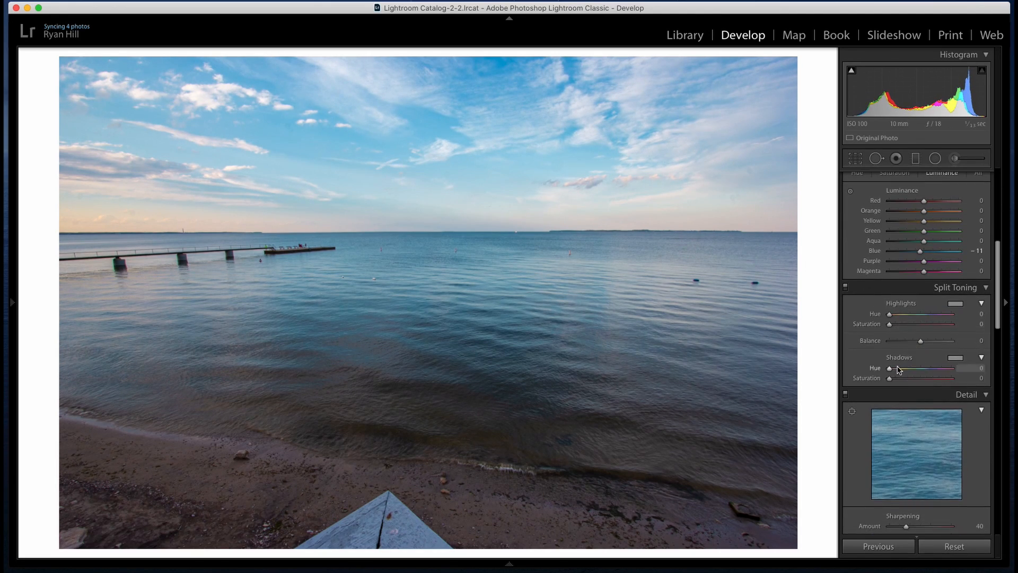
scroll(897, 370, "down", 5)
scroll(920, 392, "down", 3)
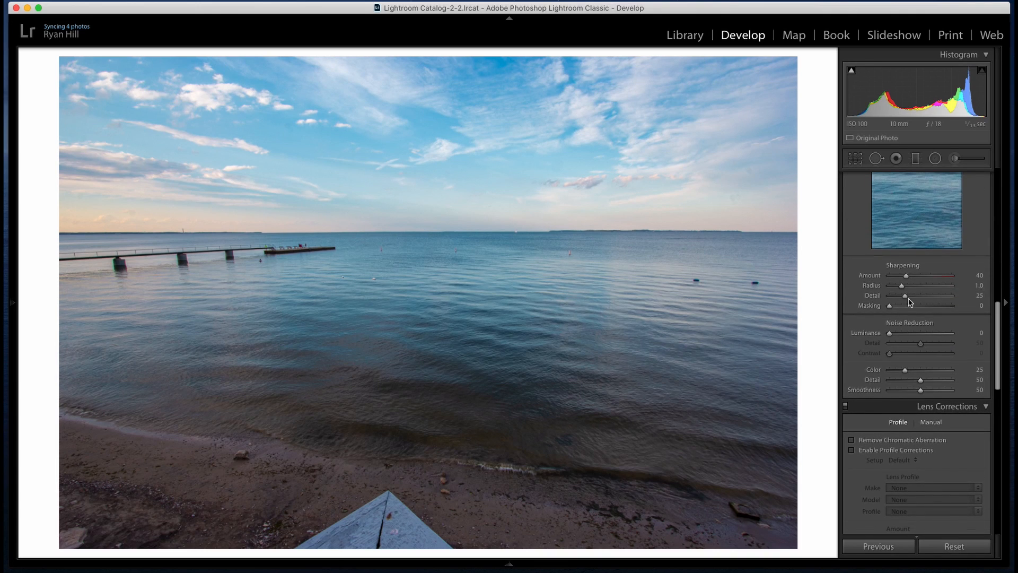
left_click(502, 128)
left_click_drag(750, 233, 444, 268)
left_click_drag(524, 271, 397, 122)
left_click_drag(650, 199, 322, 206)
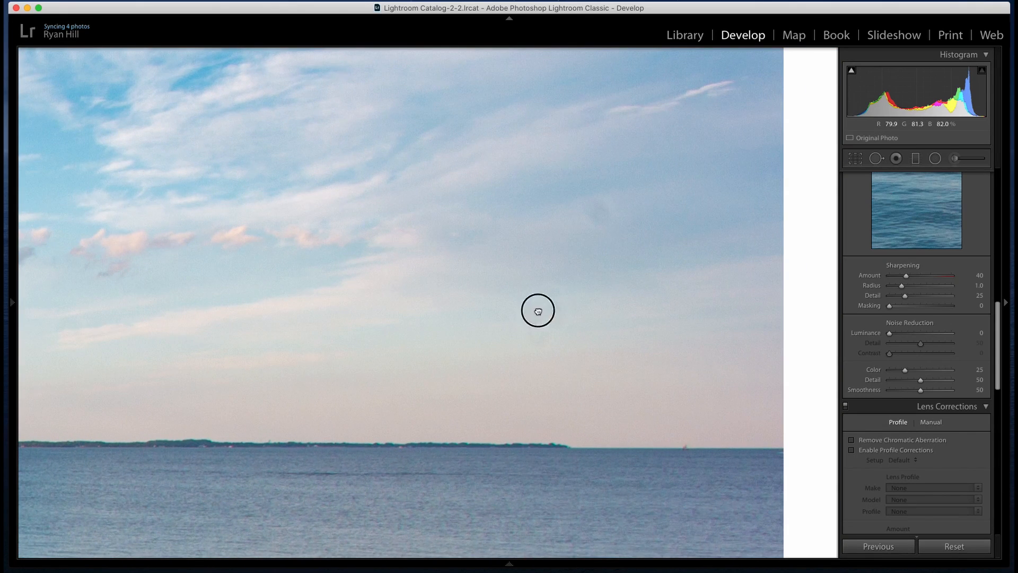
left_click_drag(536, 311, 618, 284)
left_click_drag(647, 191, 618, 273)
left_click_drag(527, 195, 737, 120)
left_click(759, 268)
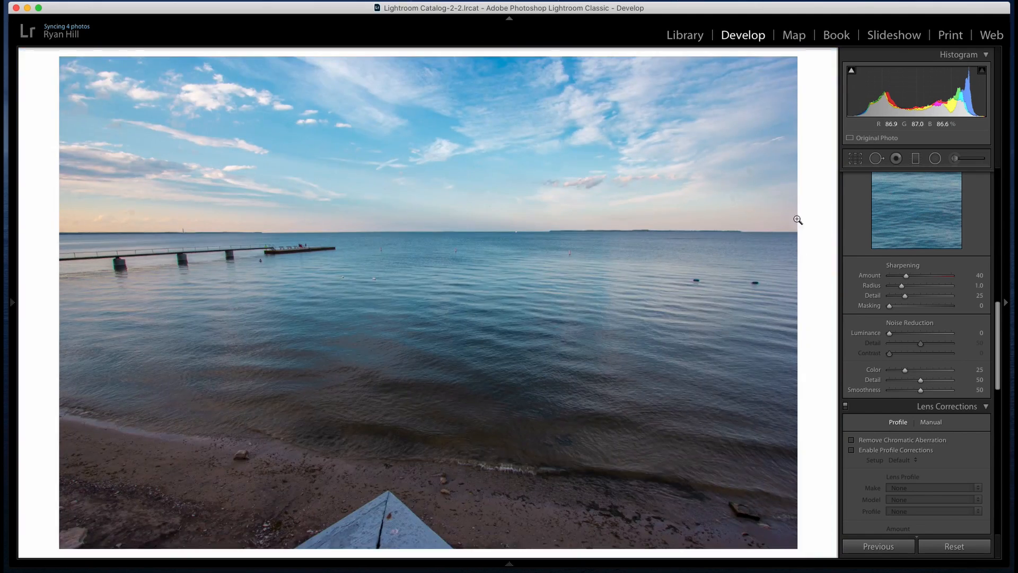
Set the luminance noise reduction to 28 and check its effect on the sky and water up close
left_click_drag(890, 336, 907, 334)
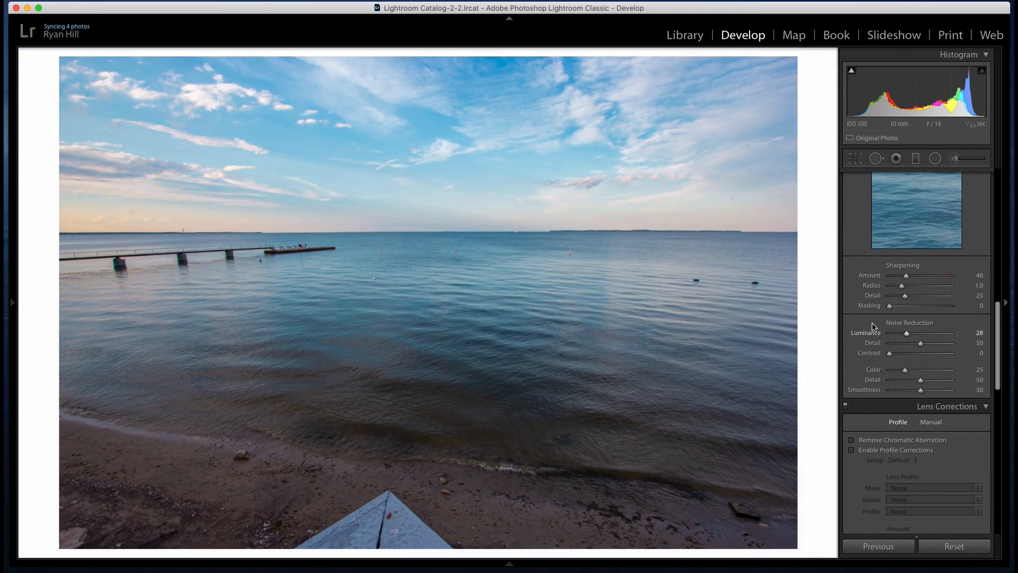
left_click(684, 220)
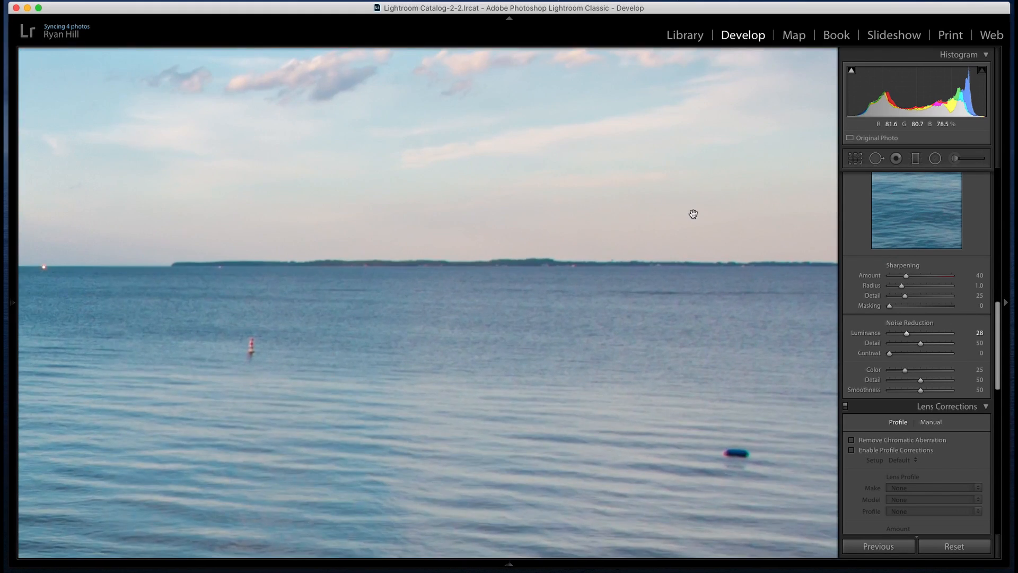
left_click_drag(691, 214, 656, 462)
left_click_drag(400, 245, 617, 278)
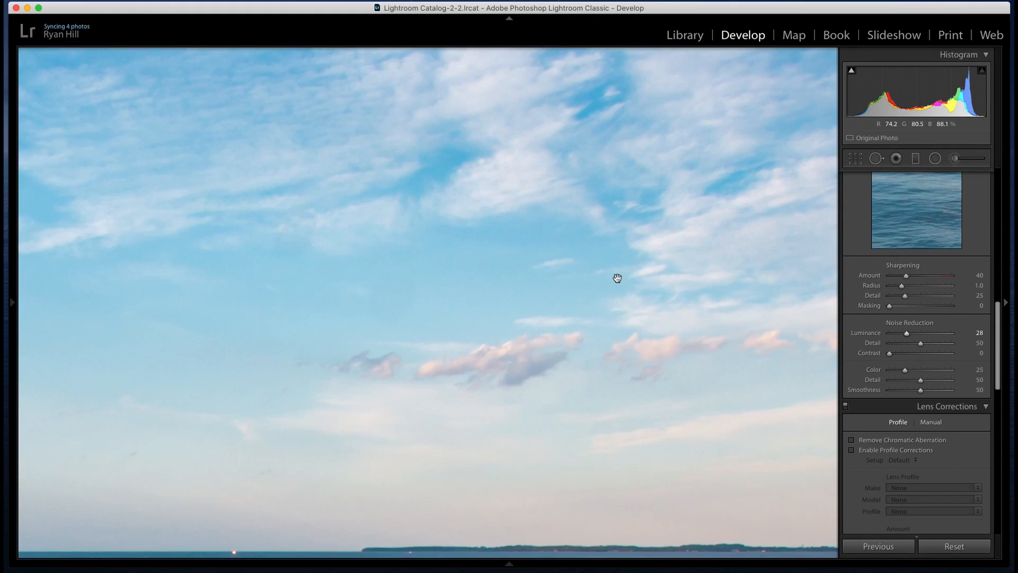
left_click(368, 193)
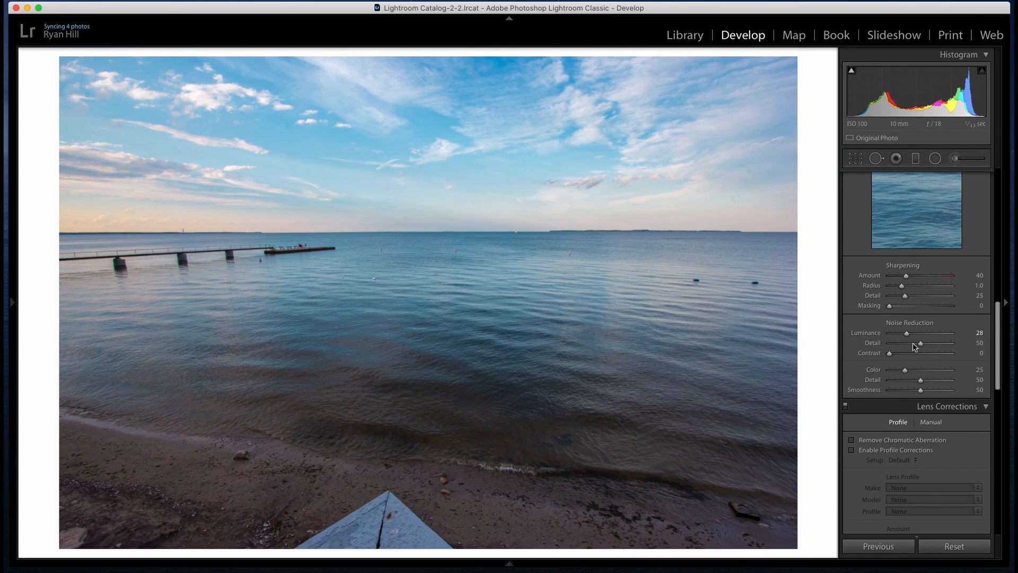
Enable chromatic aberration removal and lens profile corrections, comparing the fringing on the pier with the removal off and on
scroll(906, 377, "down", 3)
left_click(869, 358)
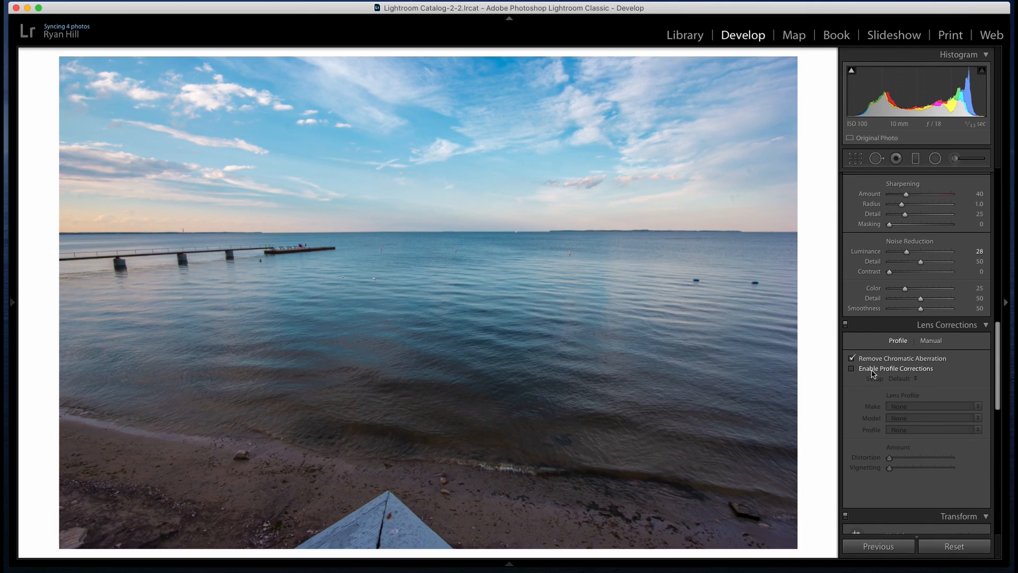
left_click(869, 370)
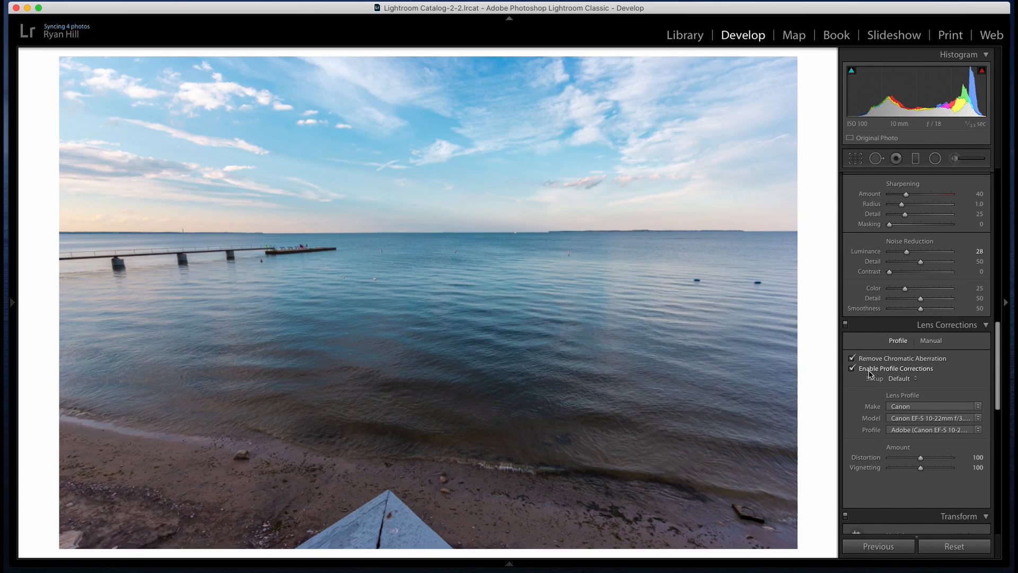
left_click(219, 259)
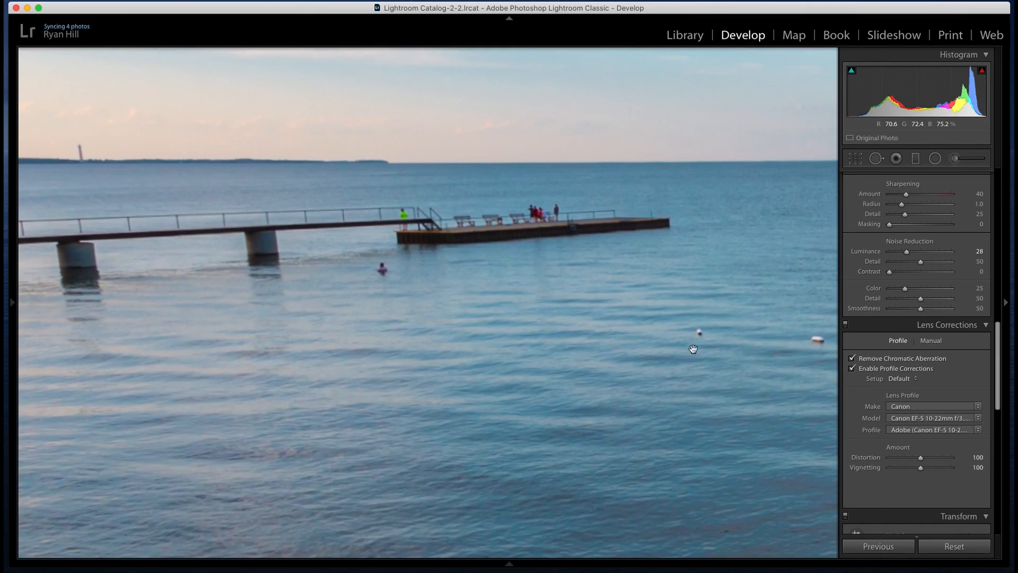
left_click(881, 361)
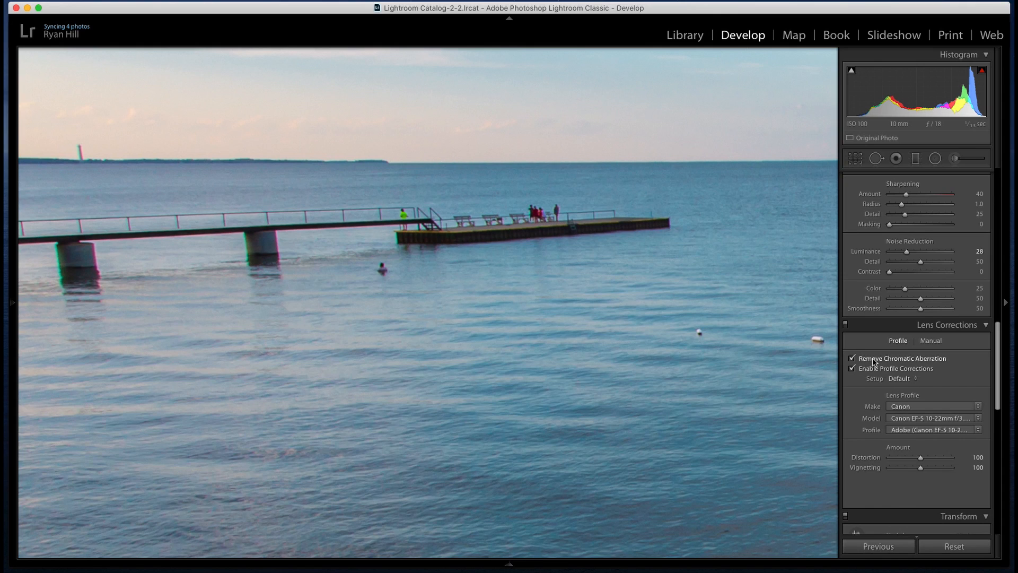
left_click(454, 285)
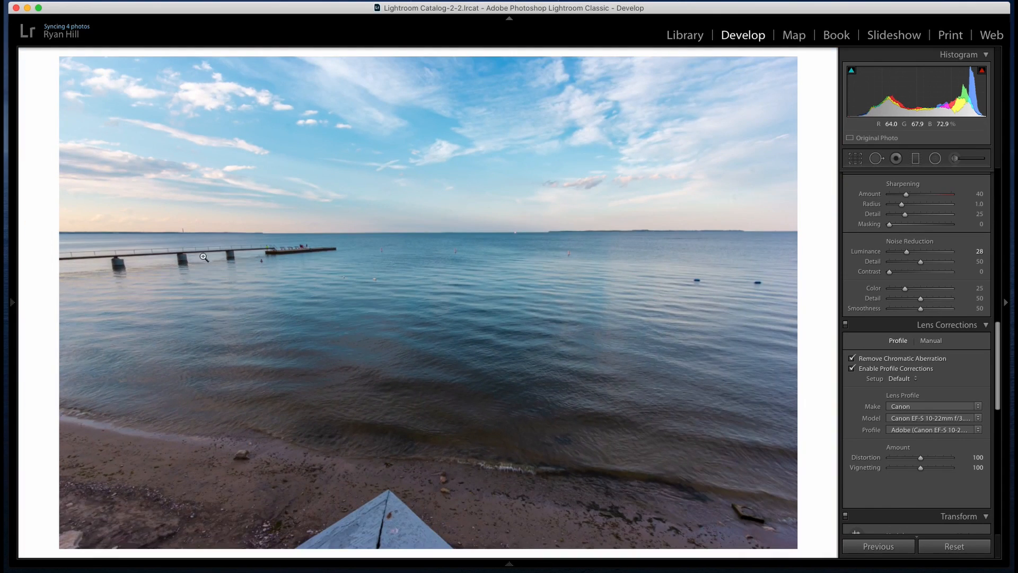
Try the Auto Upright transform on the photo and switch Upright back off
scroll(916, 406, "down", 8)
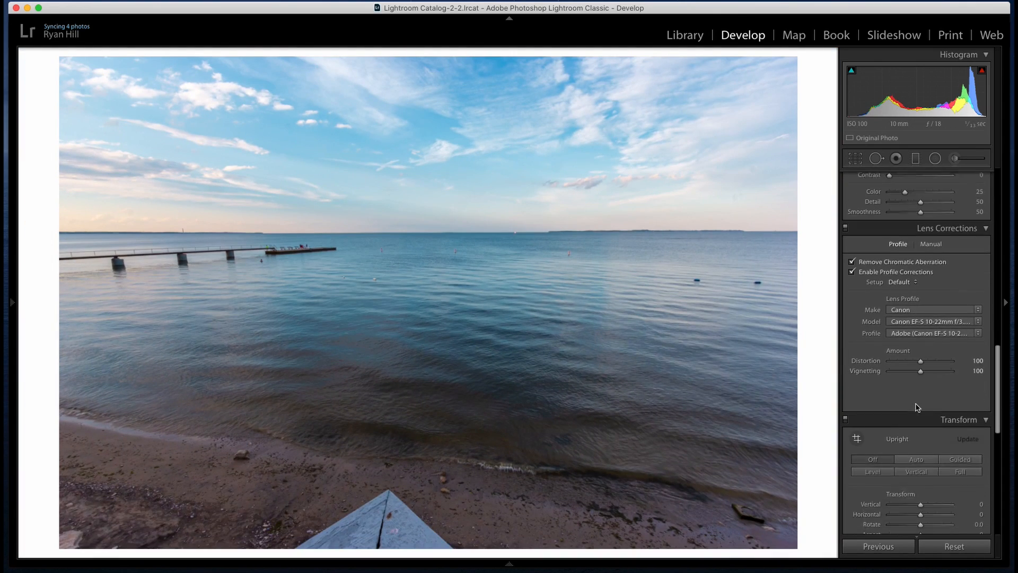
left_click(917, 353)
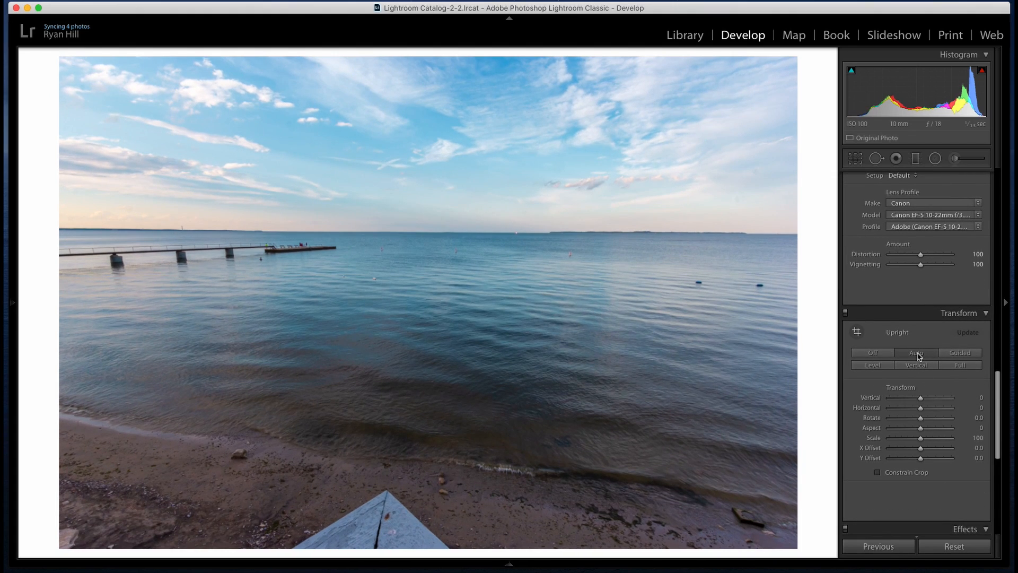
left_click(878, 353)
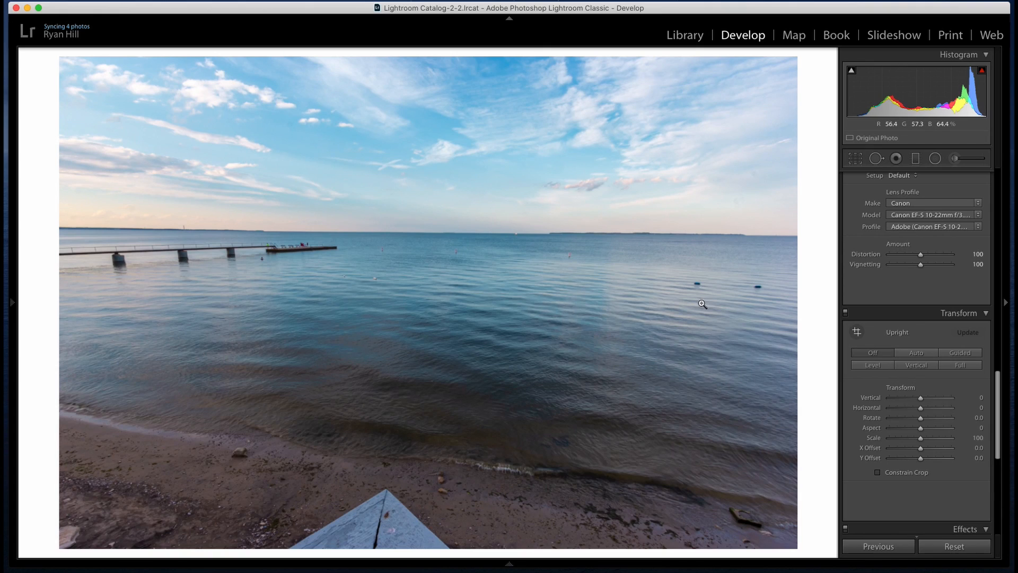
Straighten the photo again along the horizon, from the pier's end to the distant shoreline, to an angle of −0.61
left_click(858, 160)
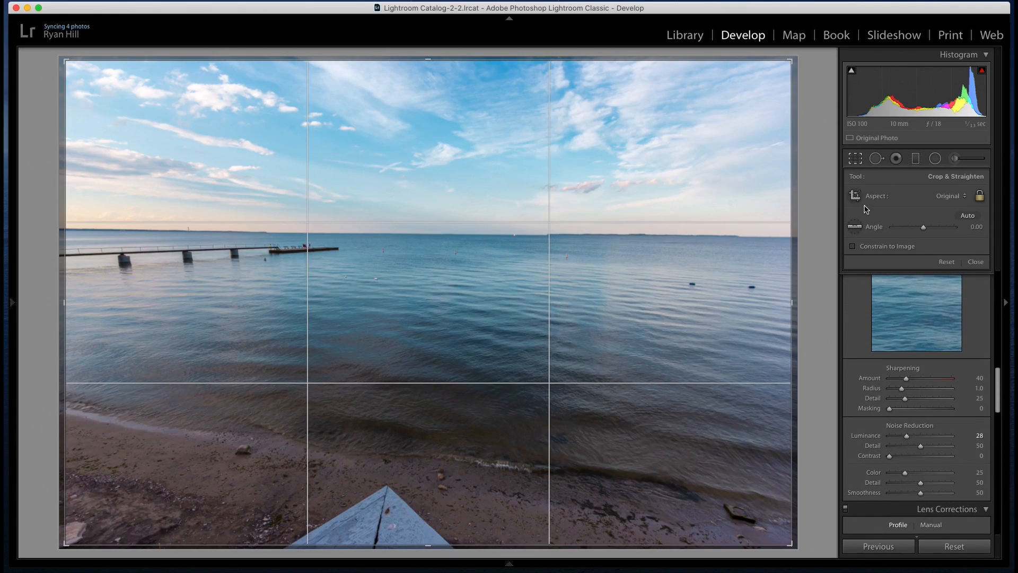
left_click(855, 226)
left_click_drag(316, 234, 718, 238)
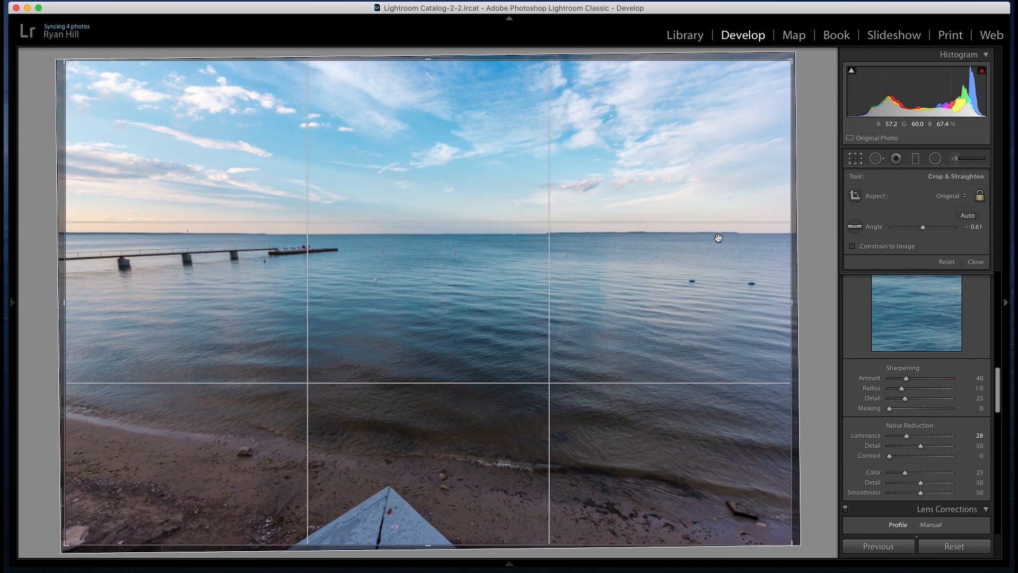
Add a graduated filter over the sky, move it down to the horizon and reset its effect settings to zero
left_click(855, 158)
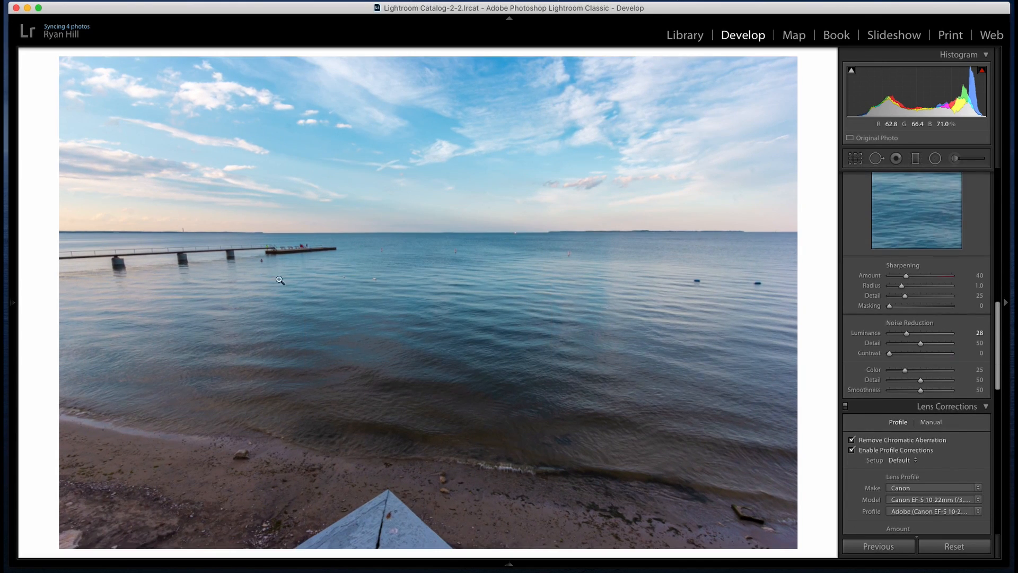
left_click(916, 159)
left_click_drag(450, 132, 450, 198)
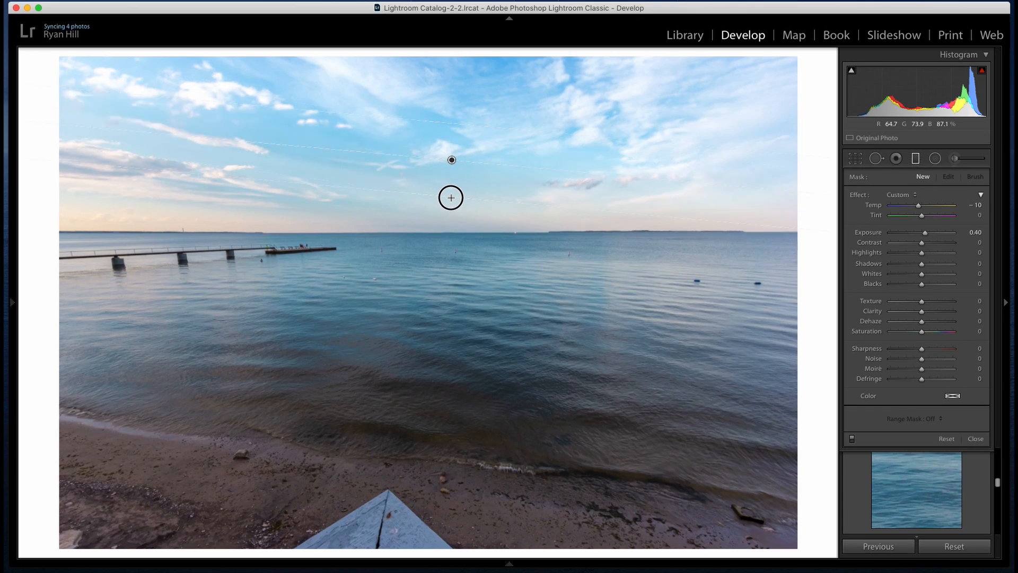
left_click_drag(451, 160, 442, 231)
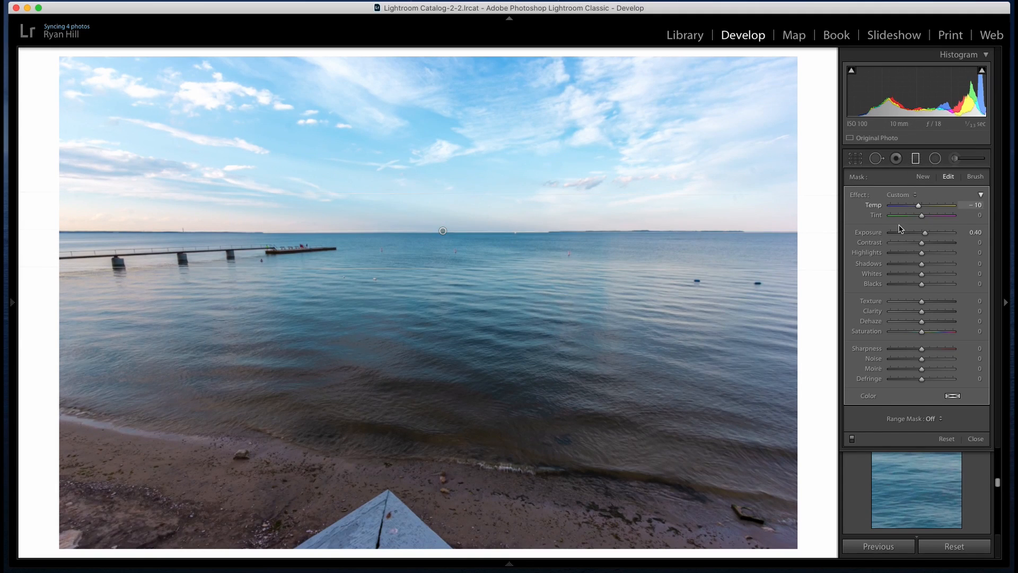
double_click(858, 196)
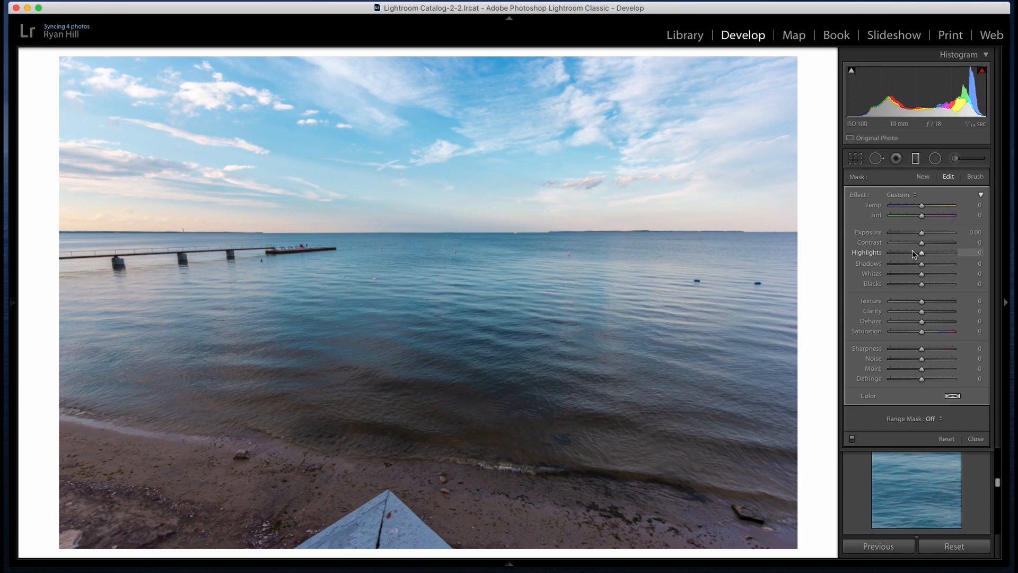
Set the sky filter to Temp 10, Tint 10, Exposure −0.23, Contrast 24, Highlights −44 and Clarity 16, trying Saturation 95 and resetting it
left_click_drag(921, 233, 908, 254)
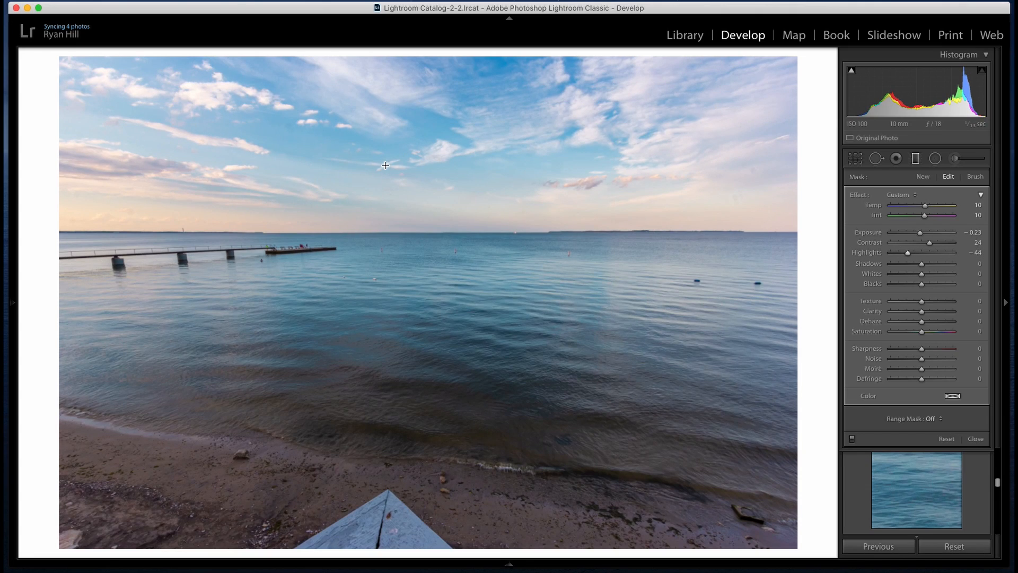
mouse_move(923, 317)
left_mouse_down()
mouse_move(936, 311)
mouse_move(916, 312)
mouse_move(948, 315)
mouse_move(882, 314)
mouse_move(949, 313)
mouse_move(927, 316)
left_mouse_up()
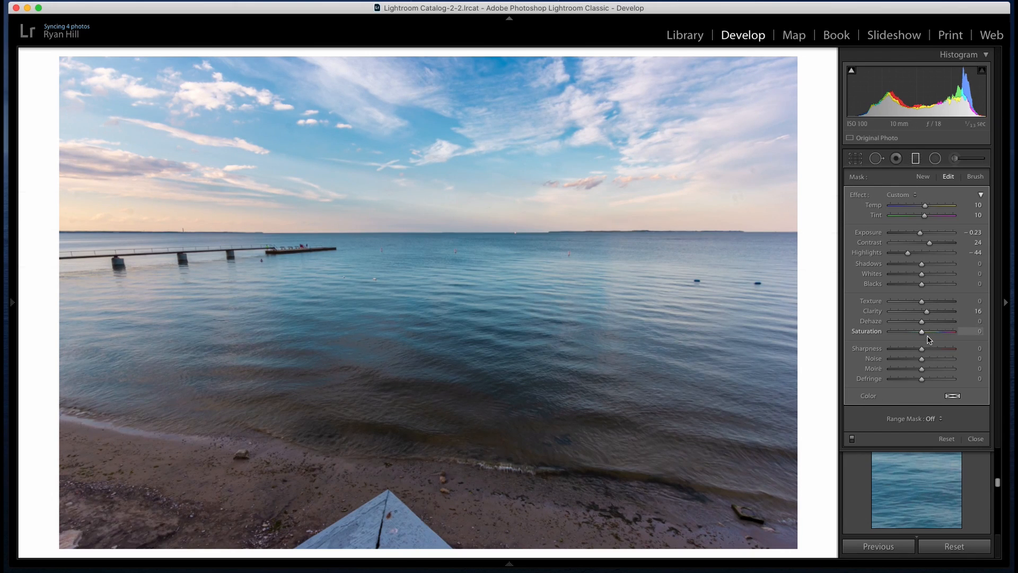
left_click_drag(922, 334, 951, 334)
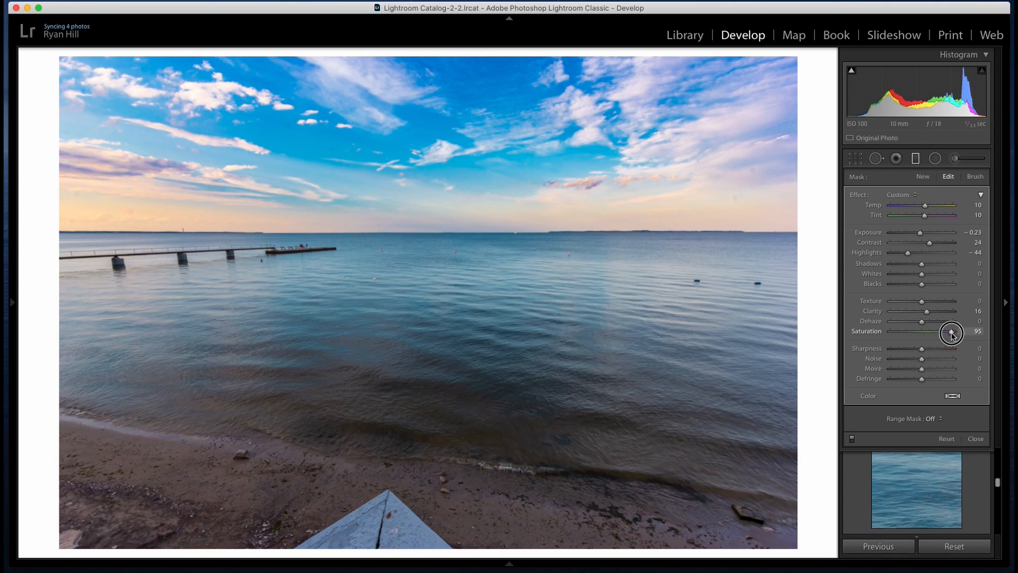
double_click(952, 334)
left_click(915, 159)
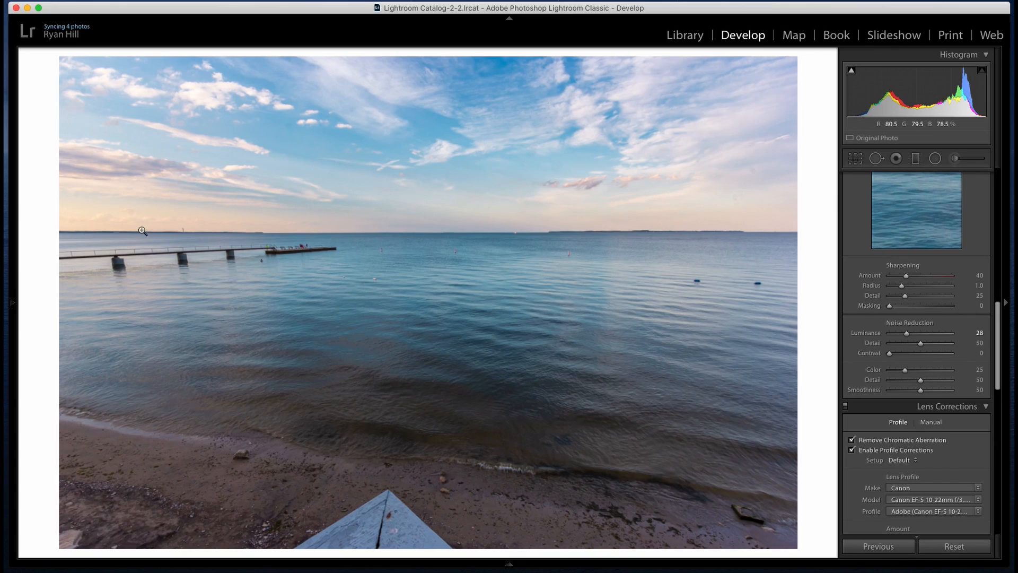
Draw a wide, inverted radial filter along the horizon near the pier's end, with its effect settings at zero
left_click(935, 159)
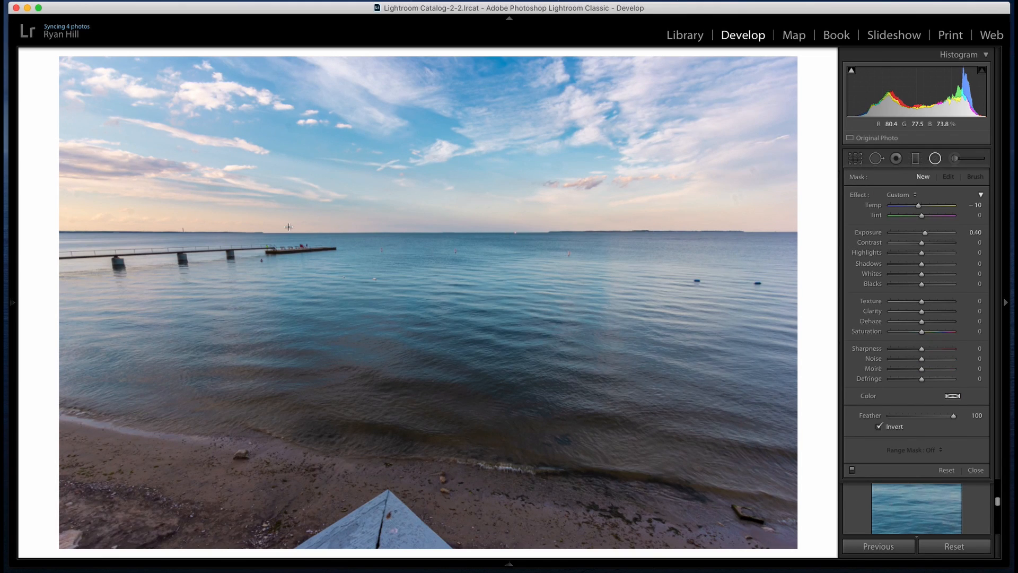
left_click_drag(290, 231, 886, 261)
left_click_drag(290, 231, 340, 234)
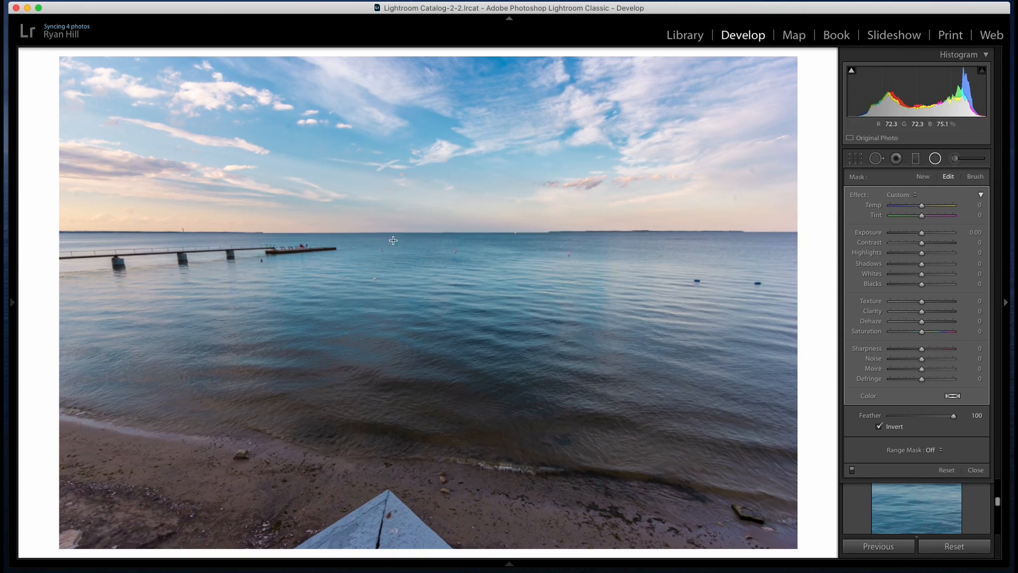
Set the radial filter to Temp 30, Tint 7 and Exposure 0.79, and check the horizon up close
mouse_move(921, 237)
left_mouse_down()
mouse_move(923, 206)
mouse_move(929, 237)
left_mouse_up()
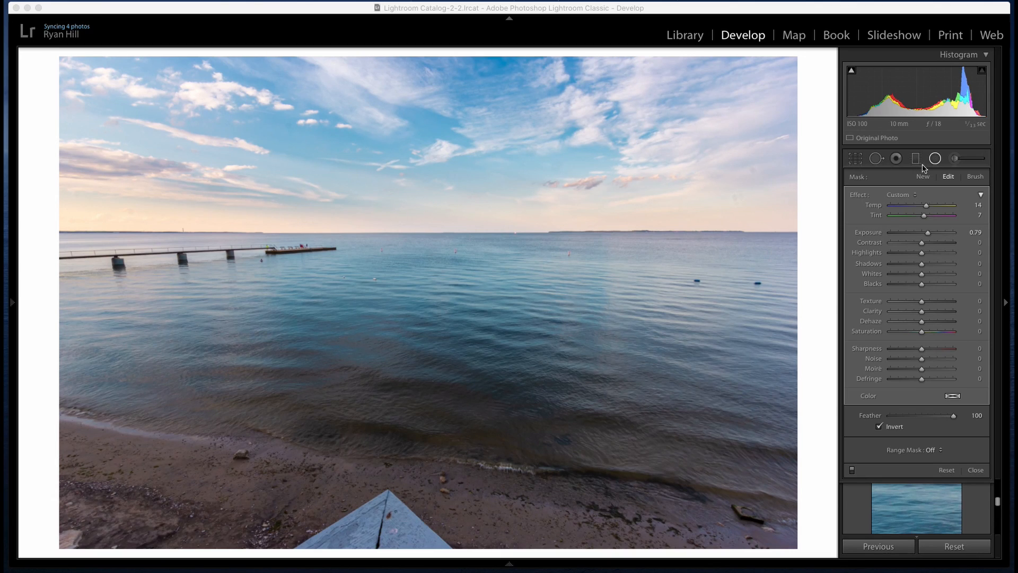
left_click_drag(927, 208, 932, 209)
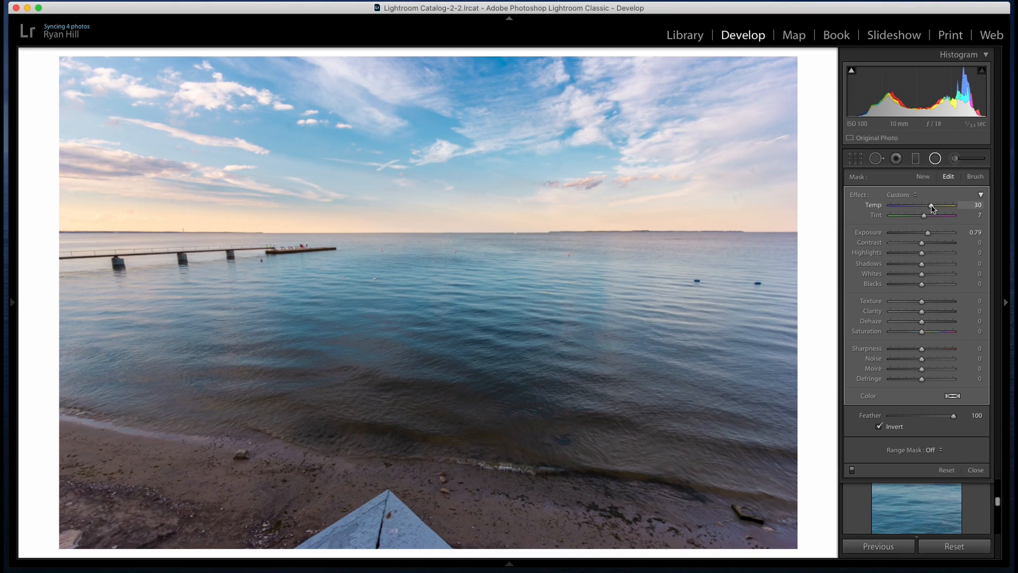
left_click(934, 158)
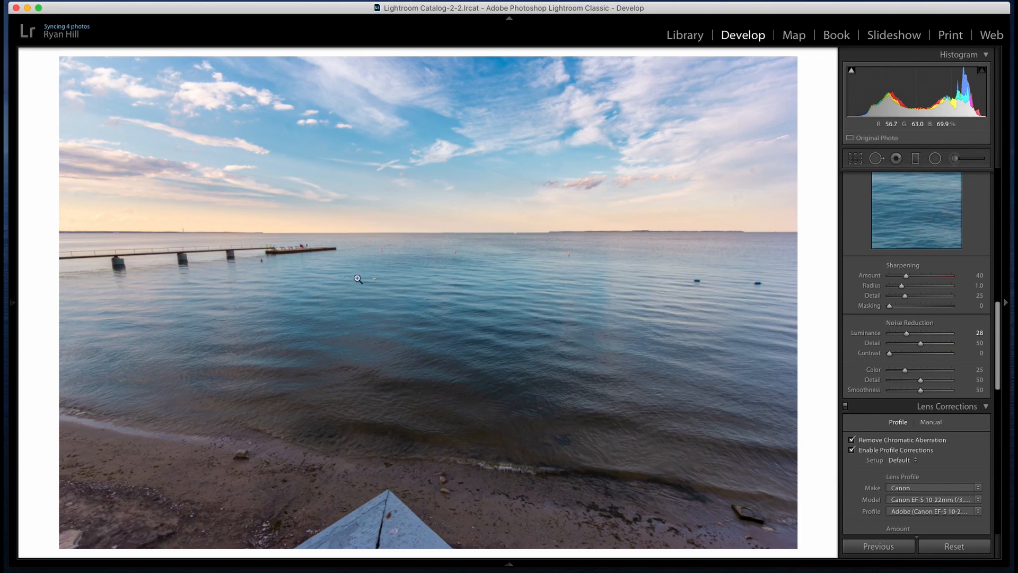
left_click(444, 259)
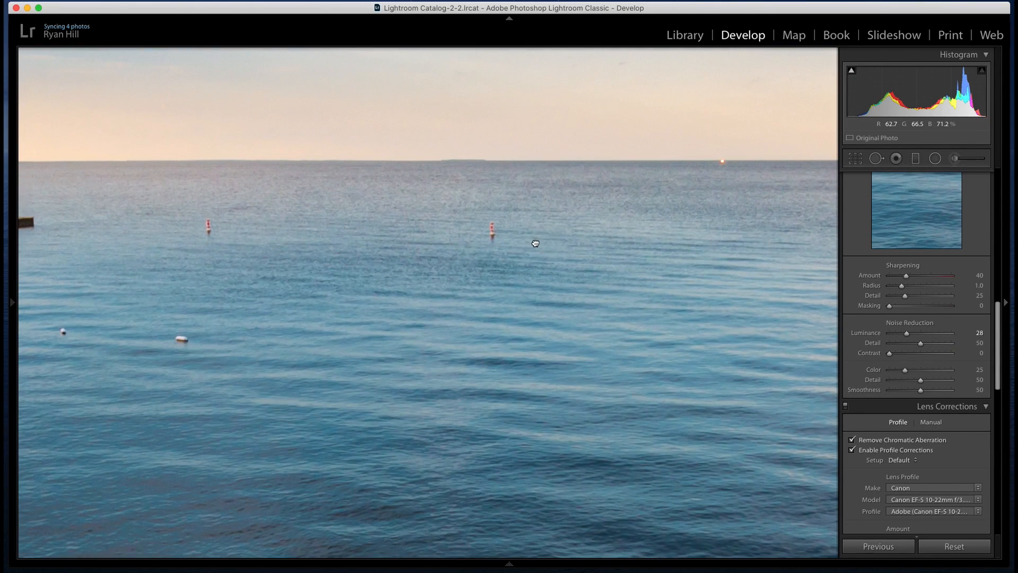
left_click(535, 243)
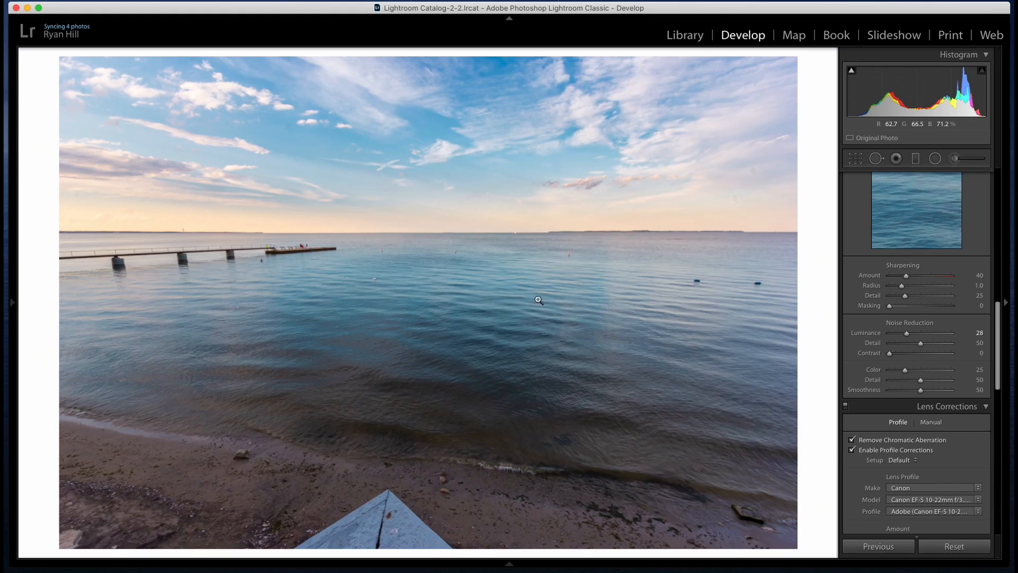
Paint vertical light streaks on the water with the adjustment brush at Exposure 0.80 and Temp −10
left_click(955, 159)
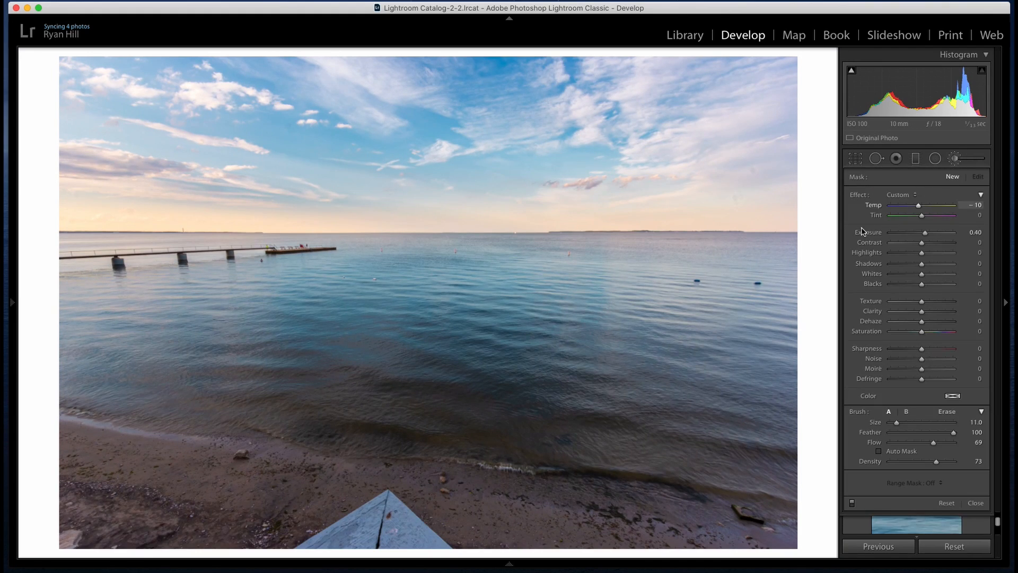
double_click(857, 195)
mouse_move(922, 236)
left_mouse_down()
mouse_move(919, 207)
mouse_move(928, 232)
left_mouse_up()
scroll(625, 284, "up", 3)
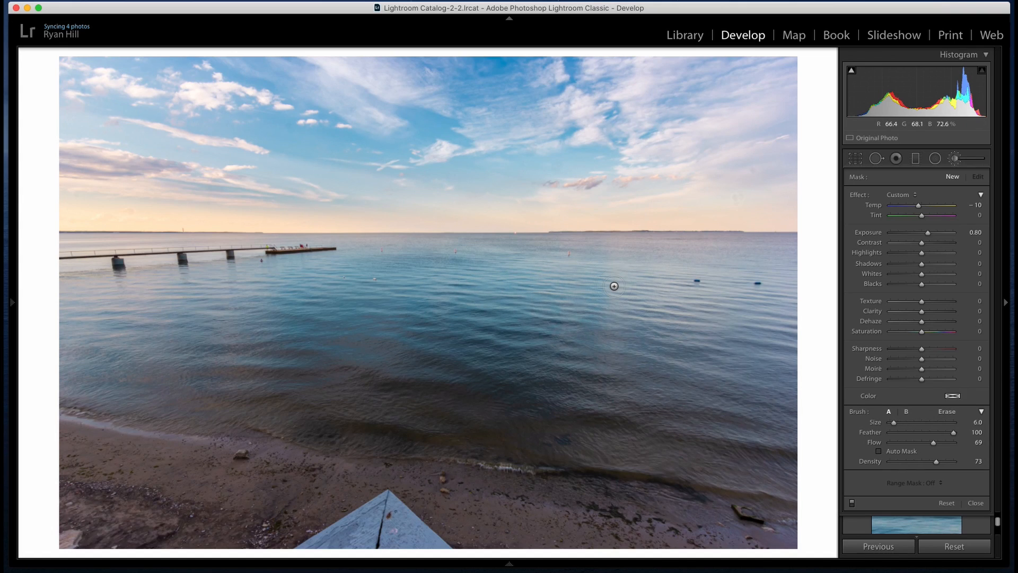
mouse_move(614, 265)
left_mouse_down()
mouse_move(607, 369)
mouse_move(612, 360)
left_mouse_up()
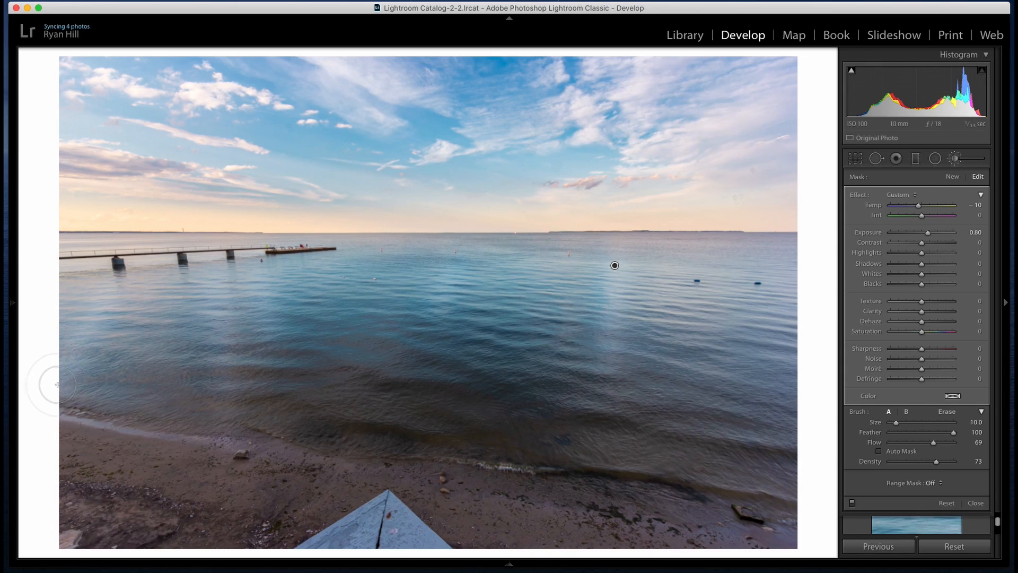
Lower the exposure of the brushed streaks on the water and finish the brush adjustment
left_click_drag(928, 234, 926, 236)
mouse_move(615, 266)
left_click_drag(925, 234, 925, 233)
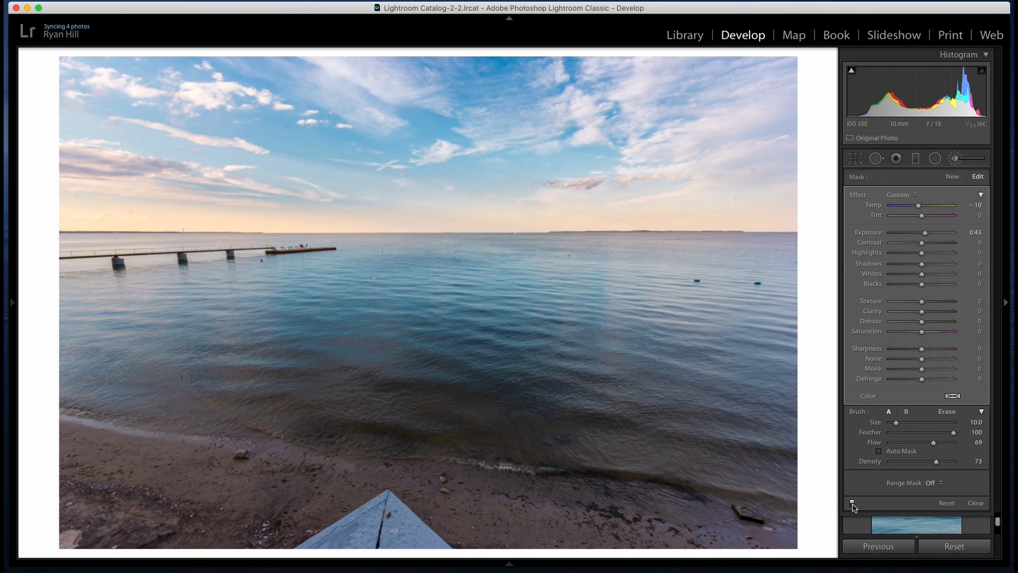
left_click(955, 159)
Crop the photo to a 2 x 6 aspect ratio, framing the clouds, horizon, pier and upper part of the water
left_click(859, 161)
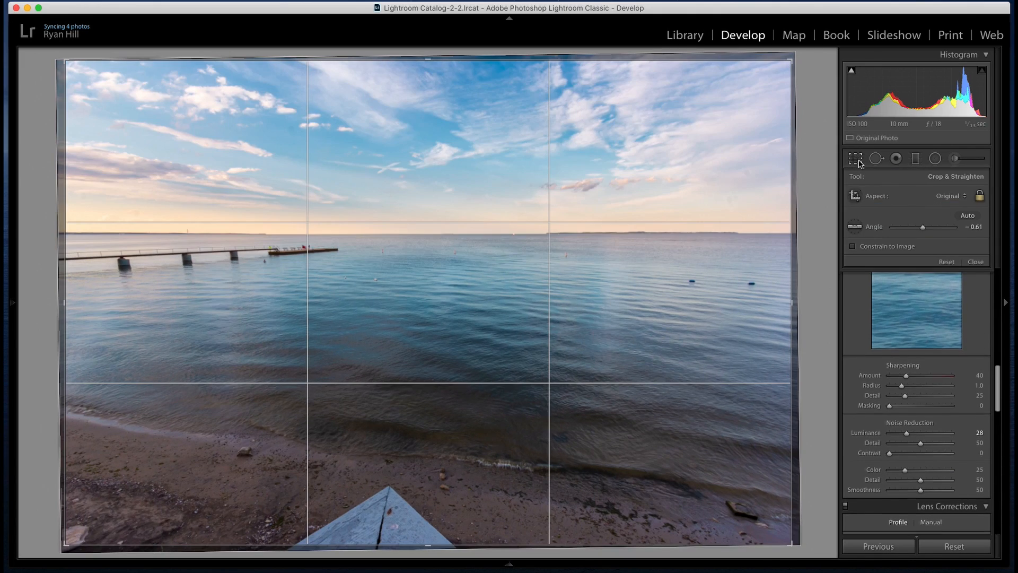
left_click(953, 198)
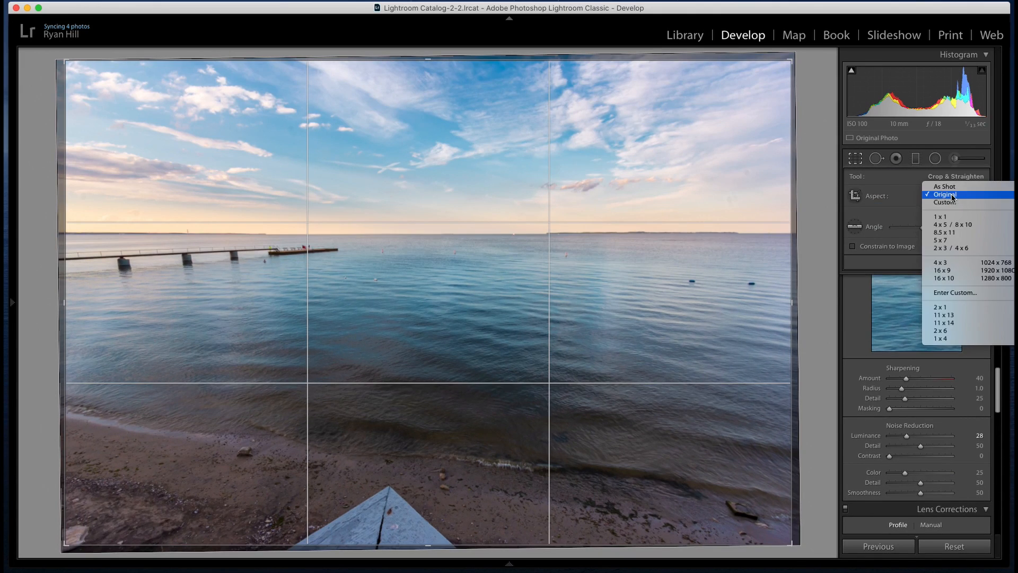
left_click(948, 330)
left_click_drag(490, 266, 472, 297)
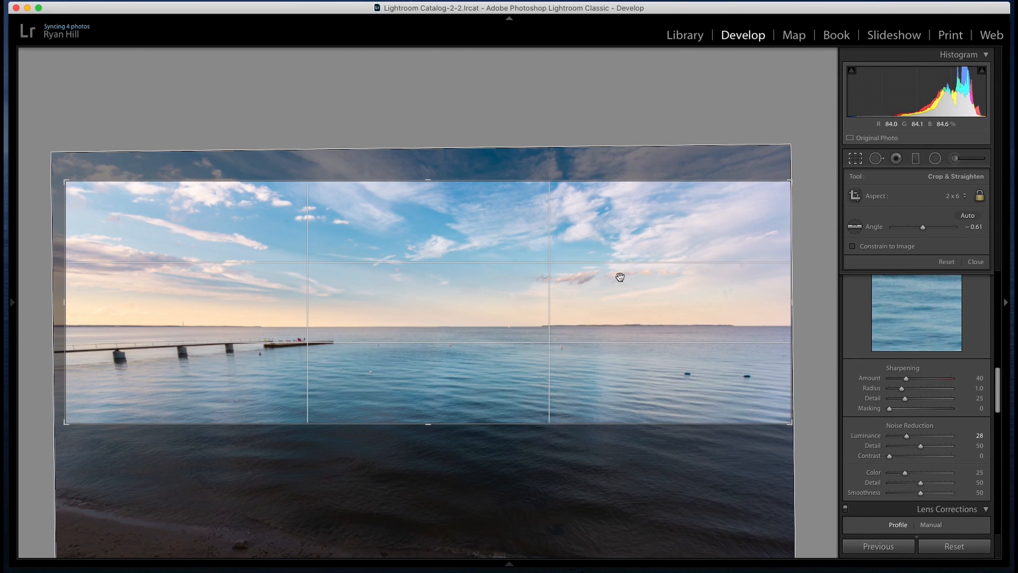
left_click(443, 277)
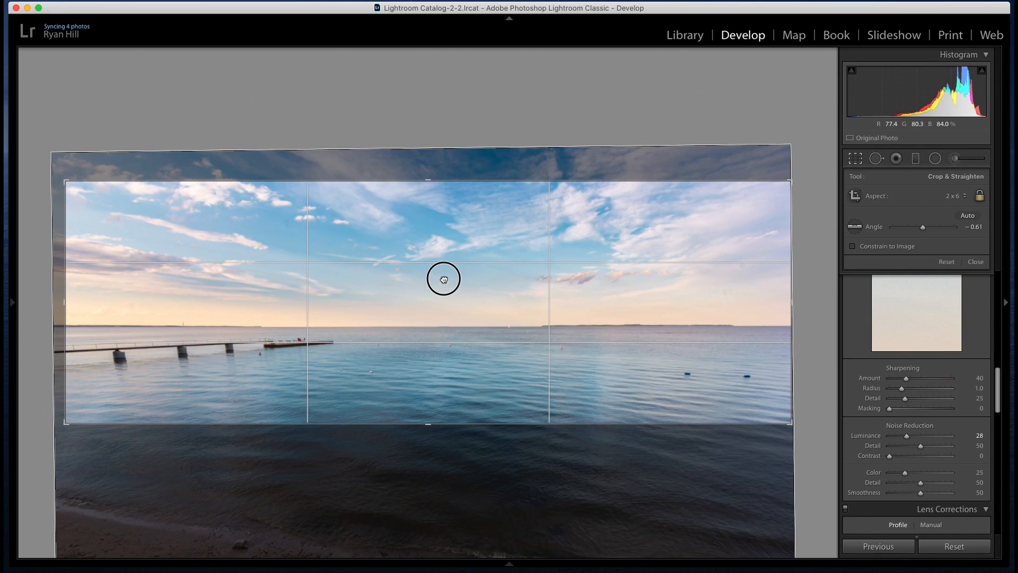
left_click_drag(664, 245, 666, 241)
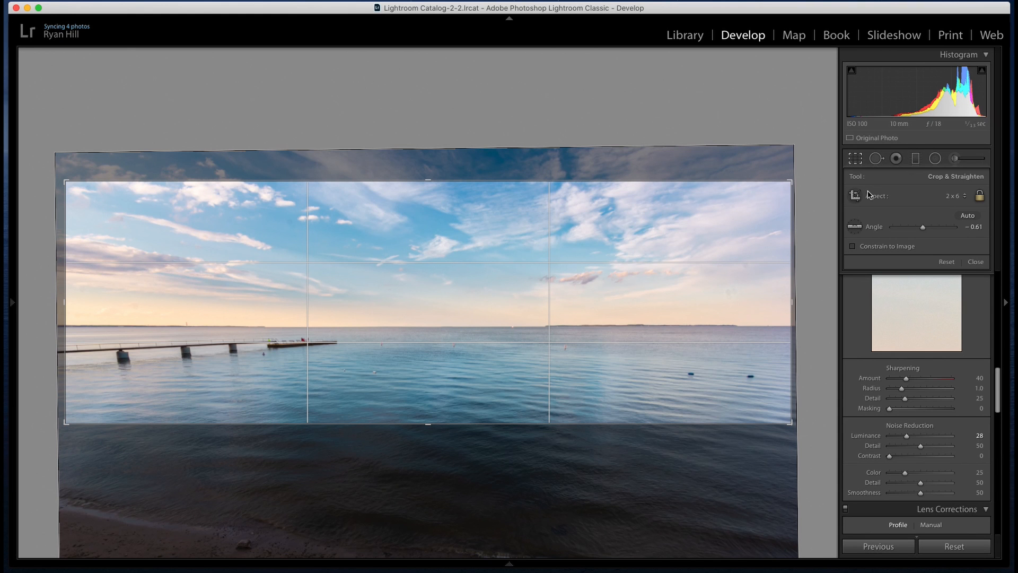
left_click(852, 161)
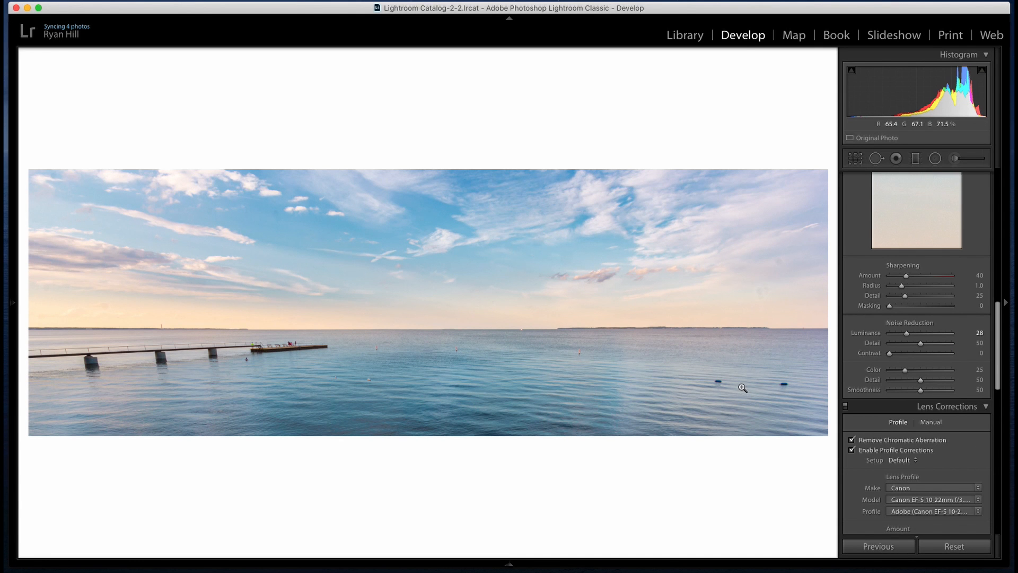
Heal away the blue buoy nearest the photo's right edge using a size 63 spot sampled from the adjacent water
left_click(718, 381)
left_click(244, 308)
left_click(405, 421)
scroll(939, 238, "up", 5)
scroll(941, 242, "up", 10)
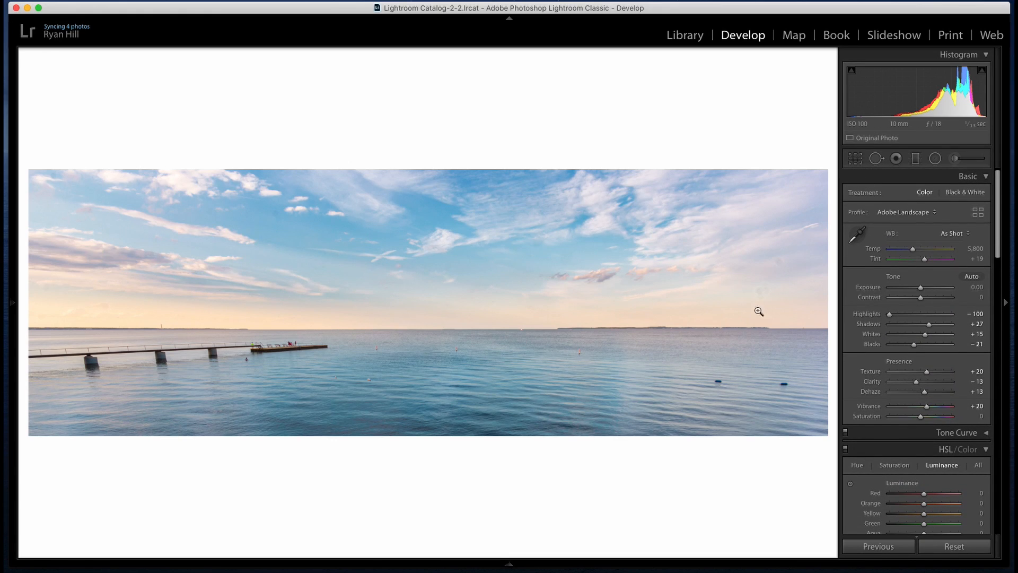
left_click_drag(730, 388, 596, 281)
left_click(875, 158)
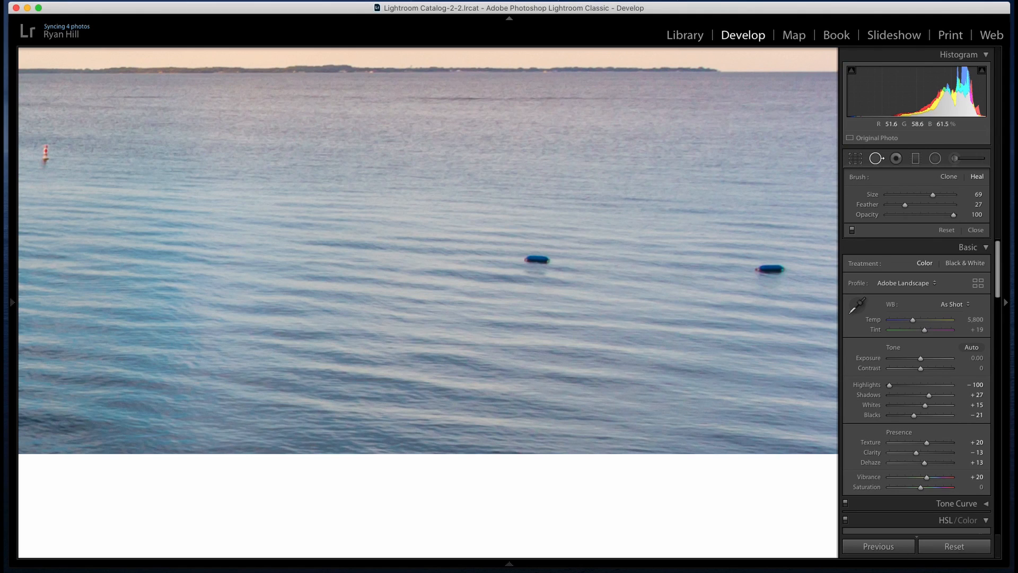
left_click(776, 279)
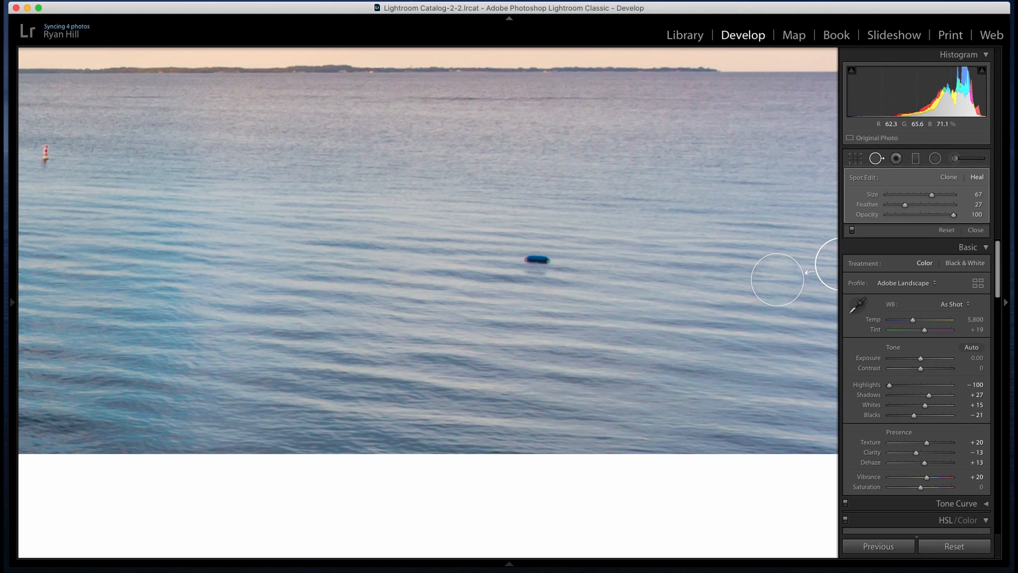
left_click_drag(787, 141, 697, 150)
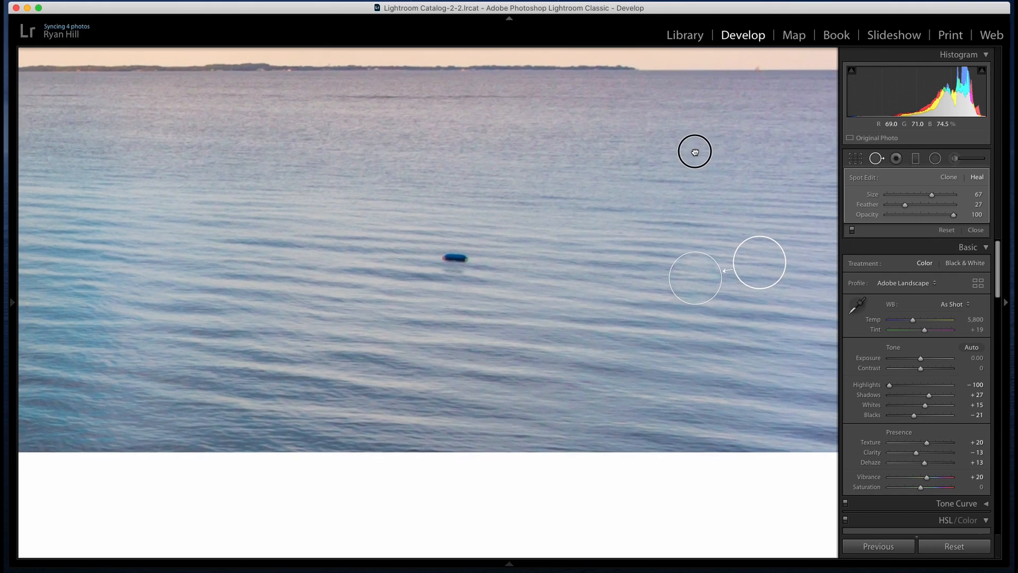
left_click_drag(755, 259, 755, 259)
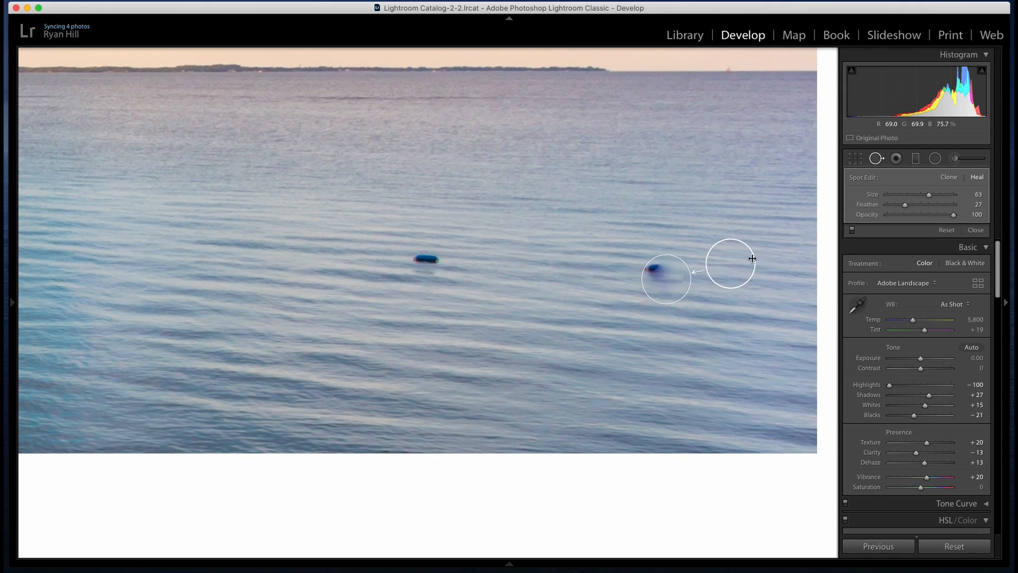
left_click_drag(660, 277, 649, 272)
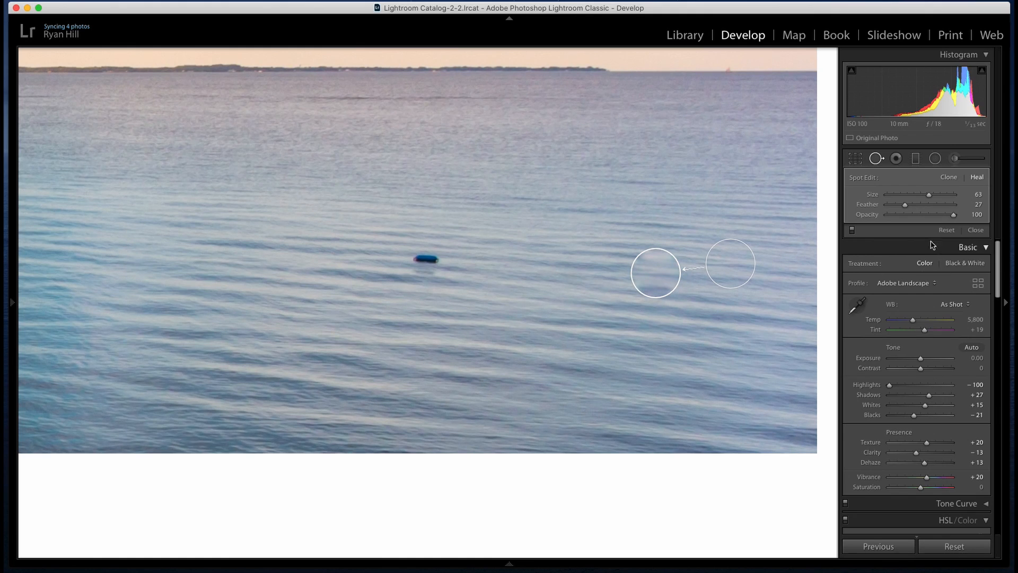
Refine the healed buoy spot to Size 75 and Feather 91, repositioning the spot and its source on the water
left_click_drag(904, 205, 987, 212)
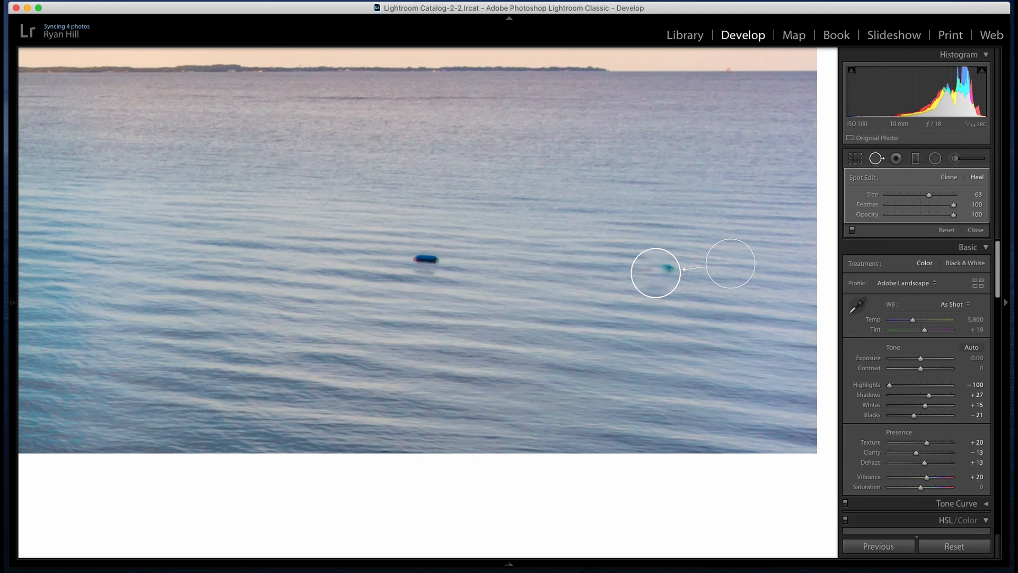
left_click_drag(675, 258, 737, 262)
left_click_drag(657, 272, 651, 273)
left_click_drag(954, 207, 948, 207)
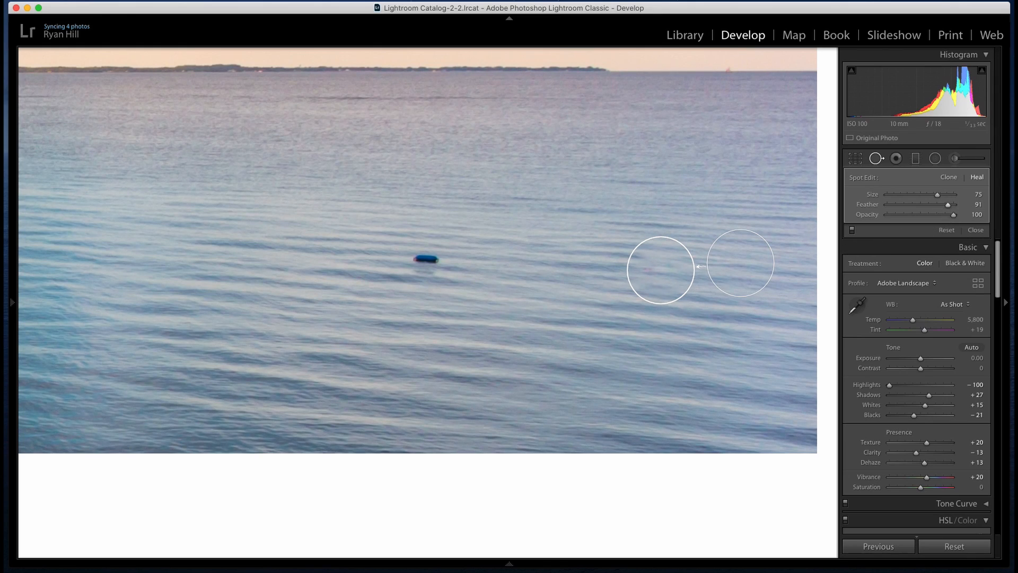
key("z")
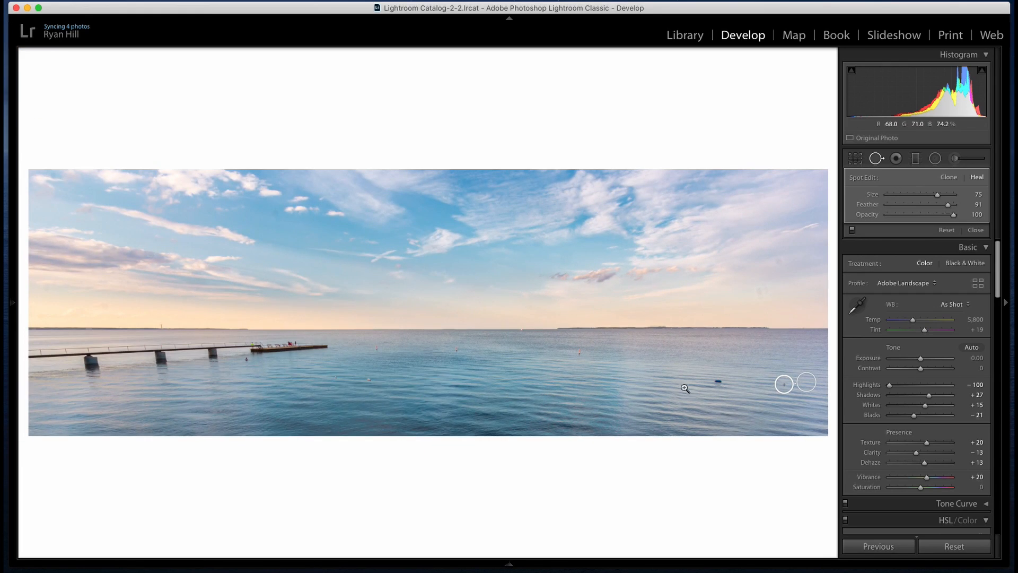
Heal away the remaining blue buoy and the small distant buoys scattered along the water between it and the pier
left_click(719, 381)
left_click(579, 352)
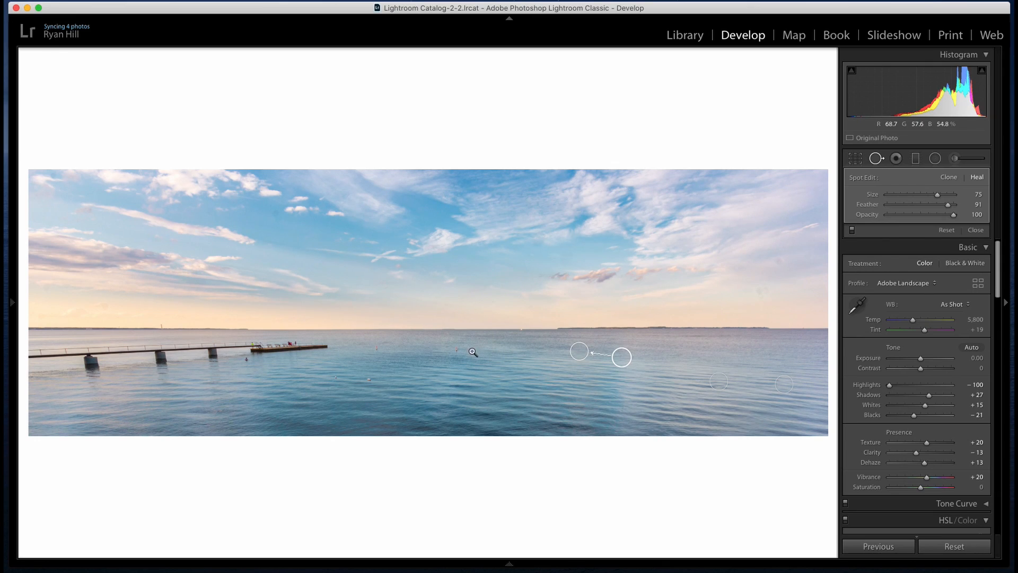
left_click(456, 349)
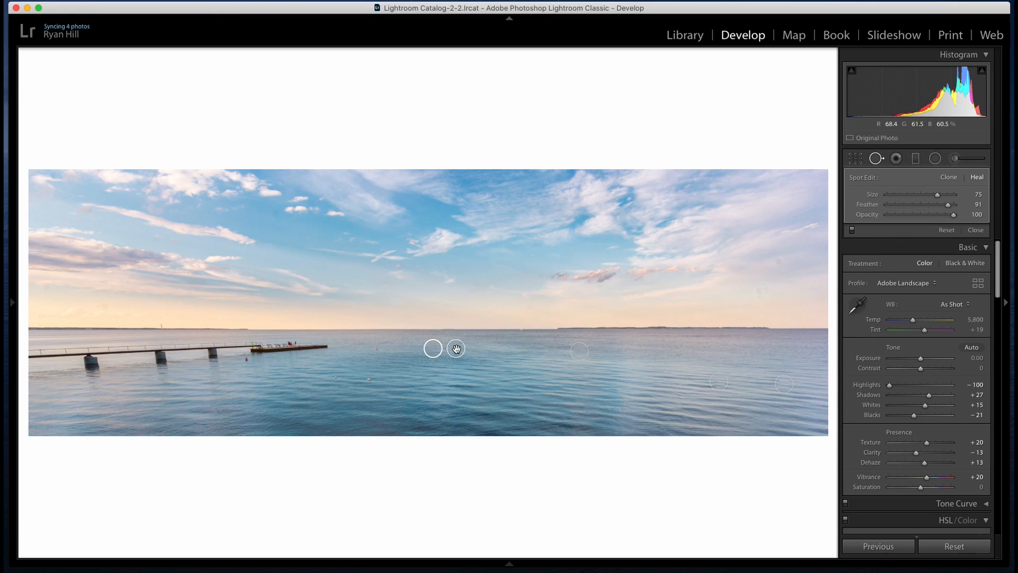
left_click(376, 348)
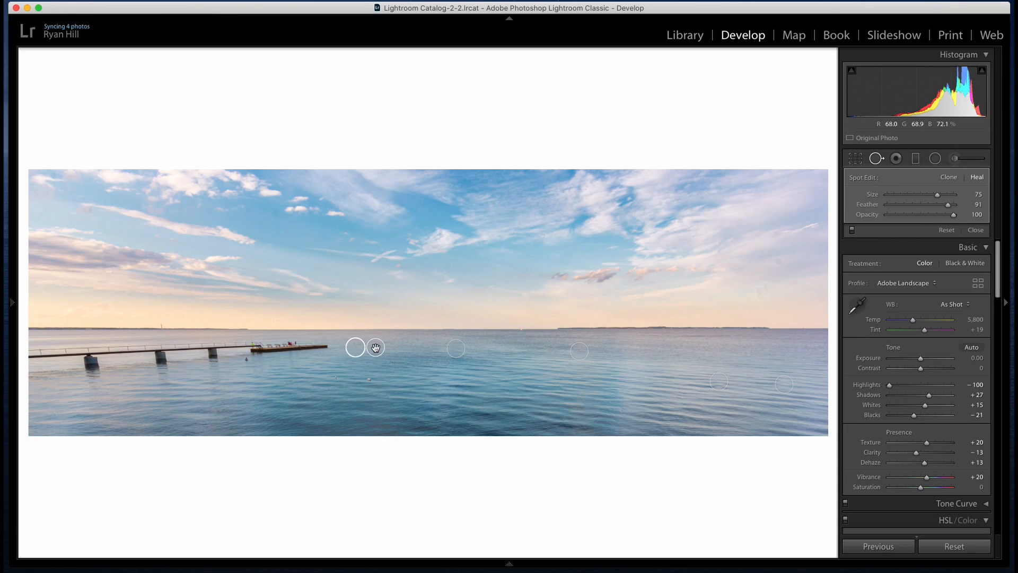
Heal away the two white buoys in the water beyond the pier's end, sampling clean water beside them for each spot
left_click(370, 381)
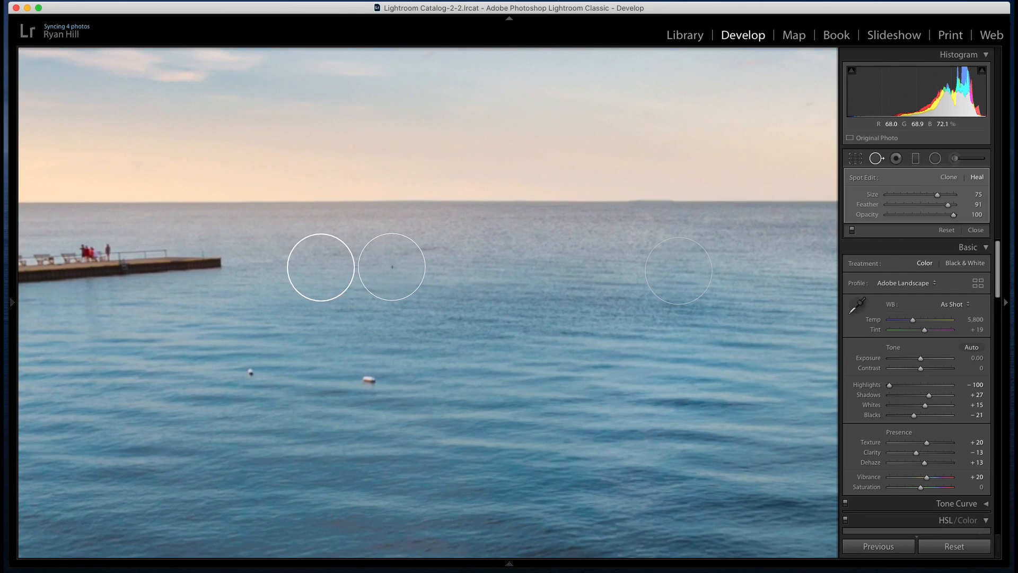
left_click(368, 378)
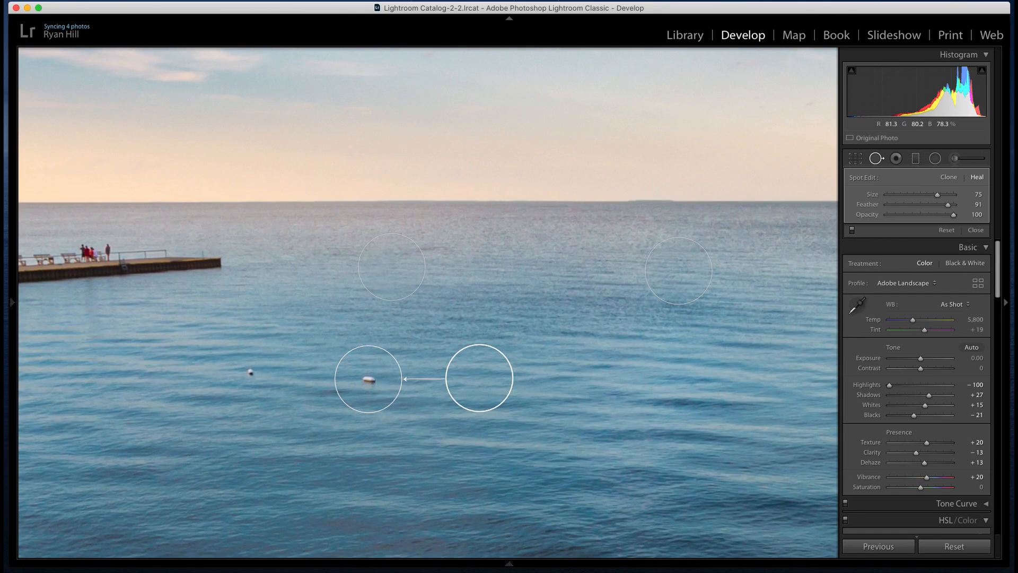
left_click(252, 372)
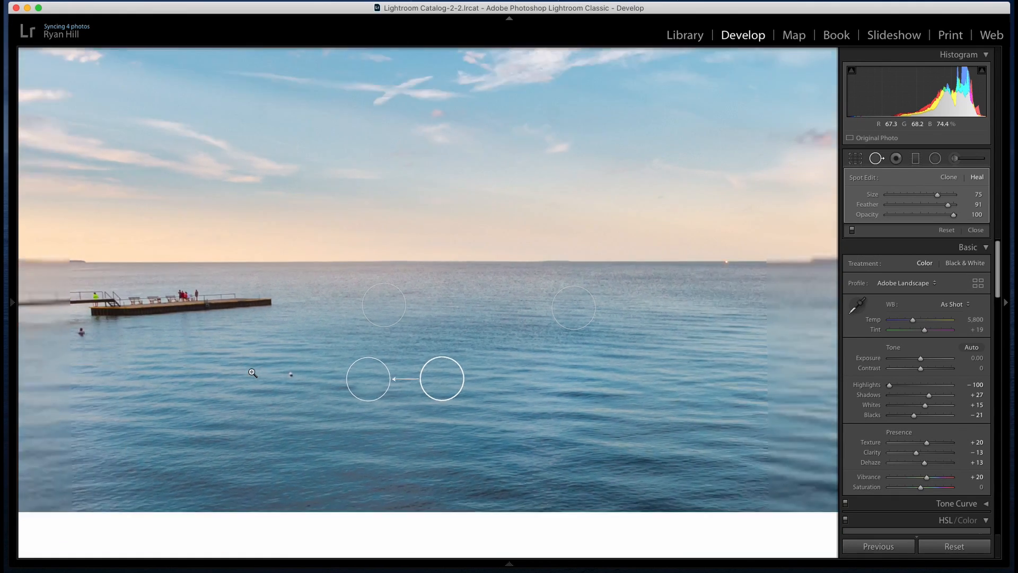
left_click(332, 377)
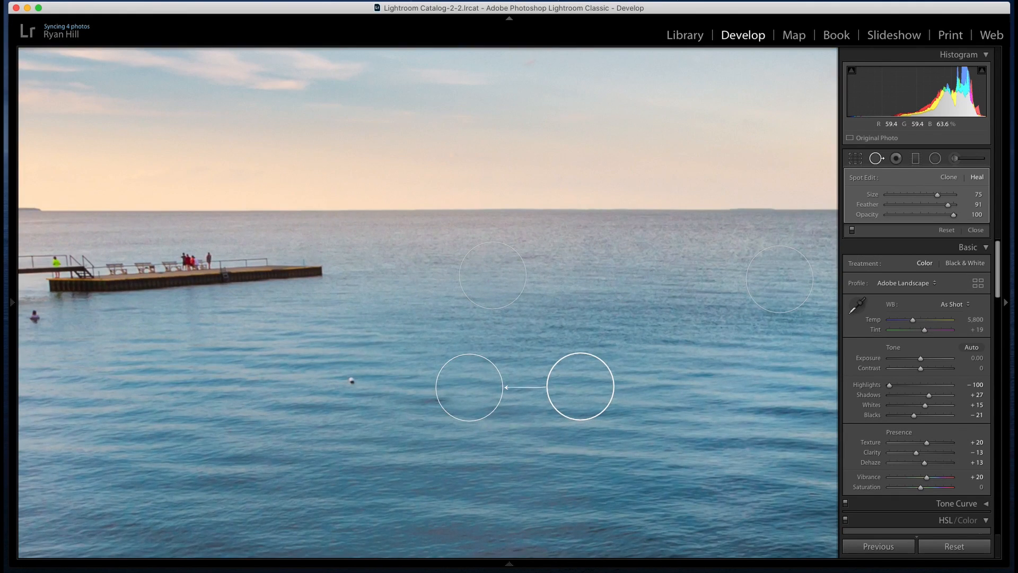
left_click(353, 381)
left_click_drag(423, 365, 263, 367)
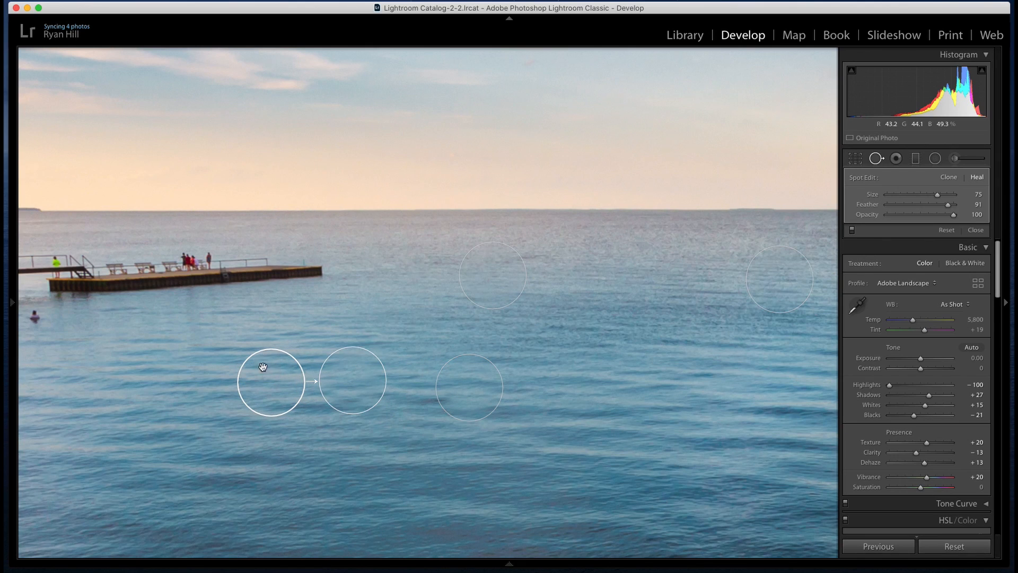
Heal away the swimmer beside the pier with a slightly smaller spot sampled from open water, and finish spot removal
left_click(592, 347)
left_click(239, 365)
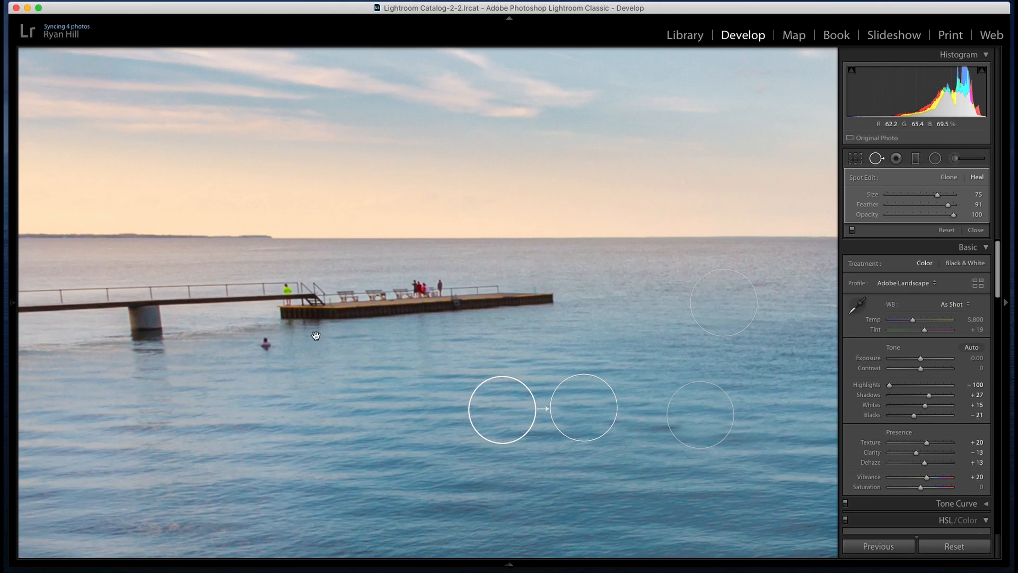
left_click(264, 342)
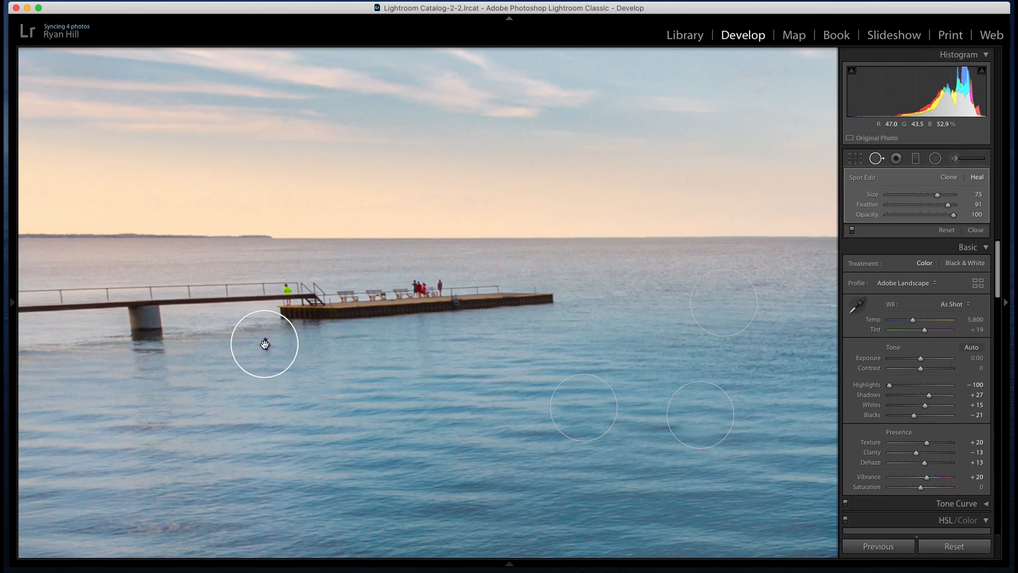
mouse_move(193, 346)
left_mouse_down()
mouse_move(350, 414)
mouse_move(383, 354)
mouse_move(381, 369)
left_mouse_up()
left_click_drag(271, 312, 266, 317)
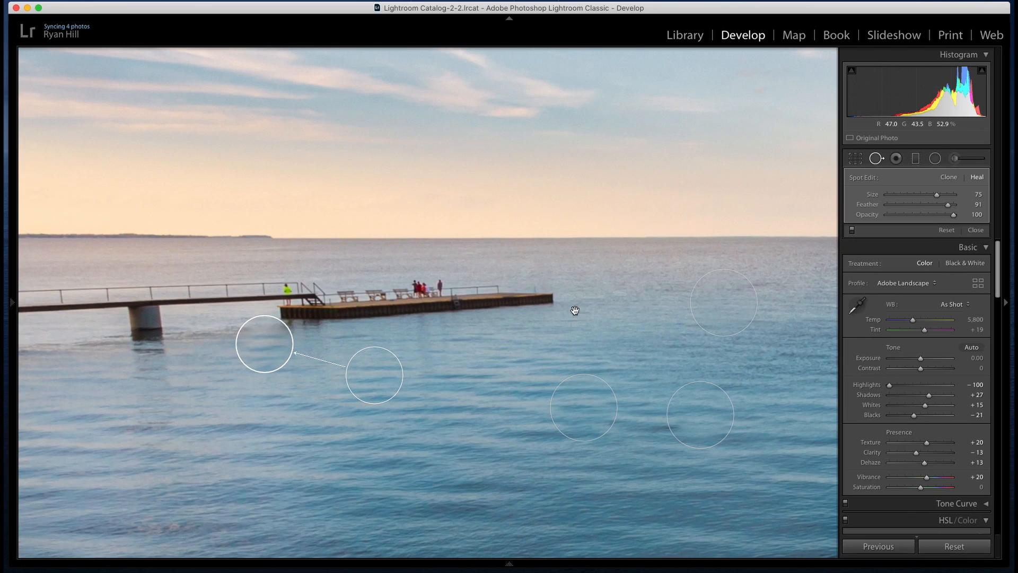
key("z")
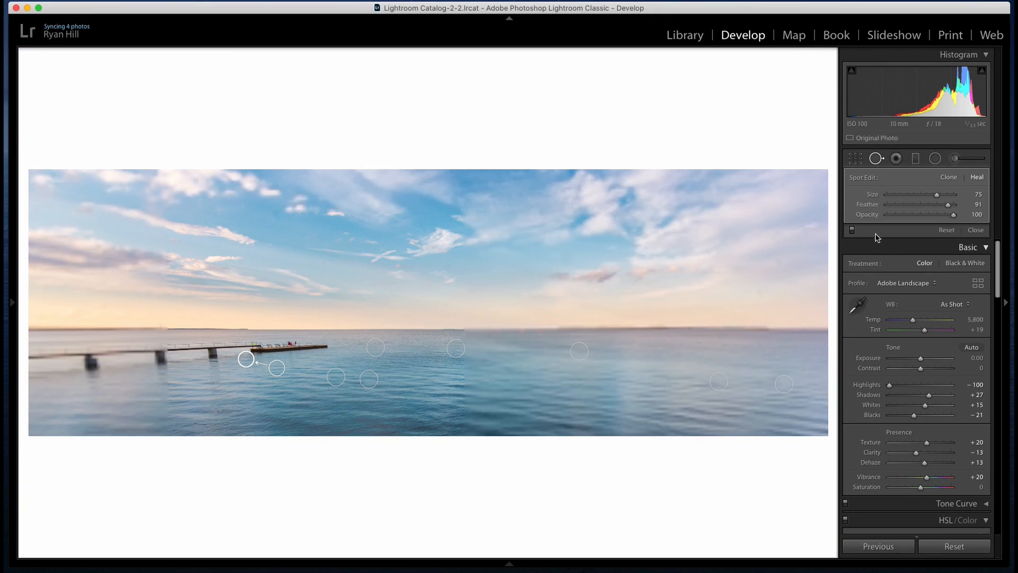
left_click(876, 160)
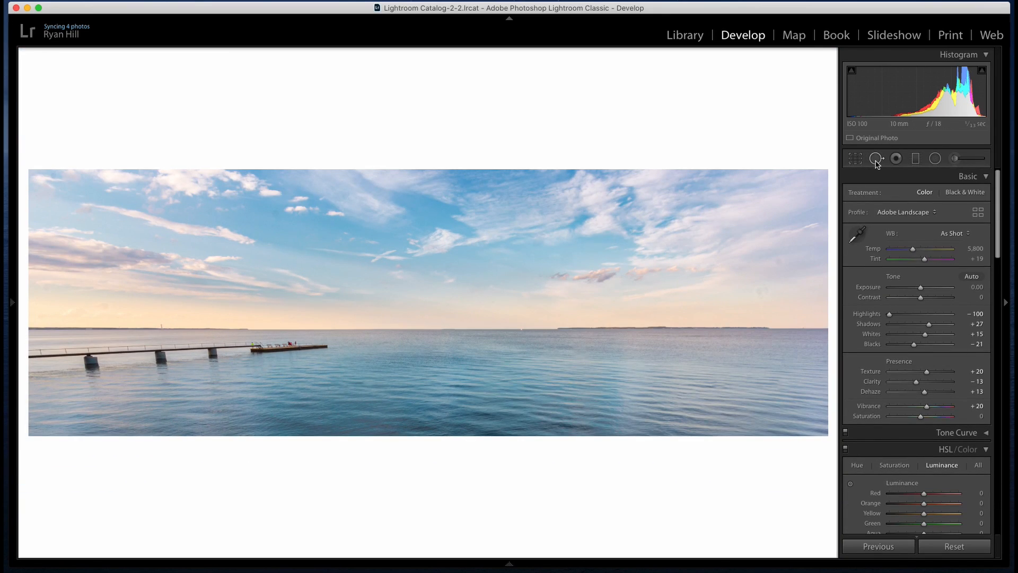
Heal away the tiny boat on the horizon between the two islands, aligning the sample circle with the horizon line
left_click(522, 332)
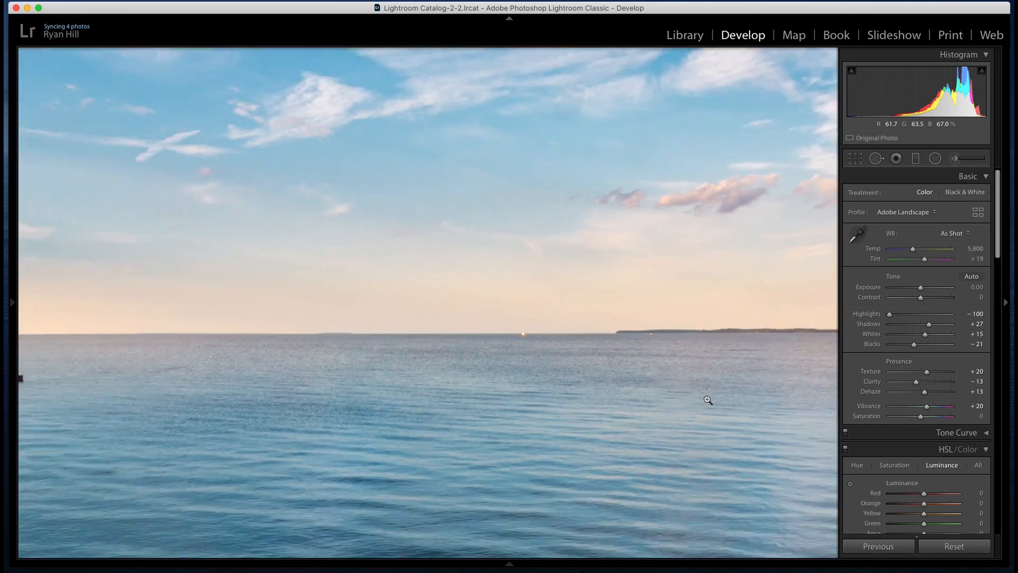
left_click(710, 402)
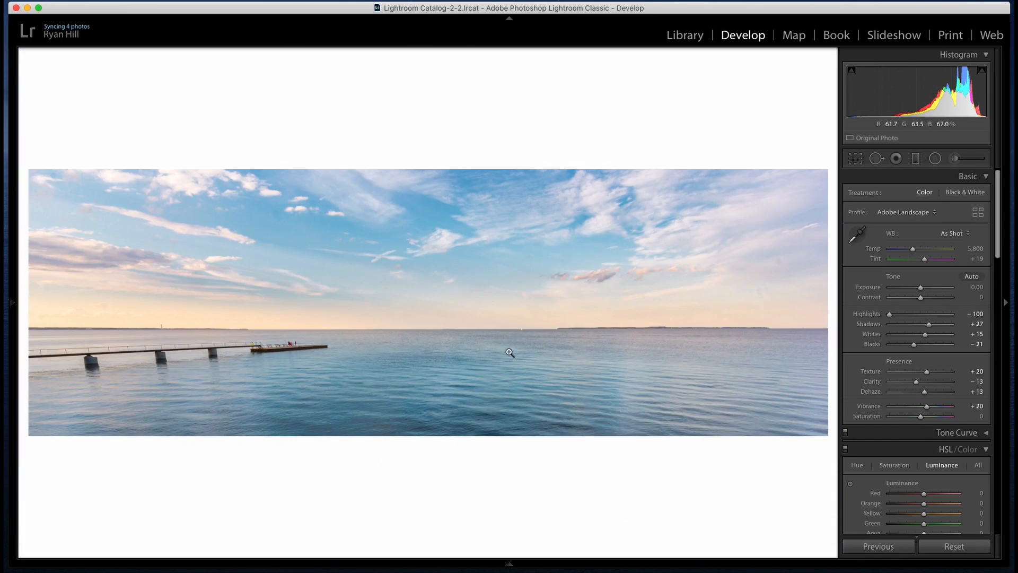
left_click(519, 334)
left_click(549, 307)
left_click(561, 340)
left_click(877, 158)
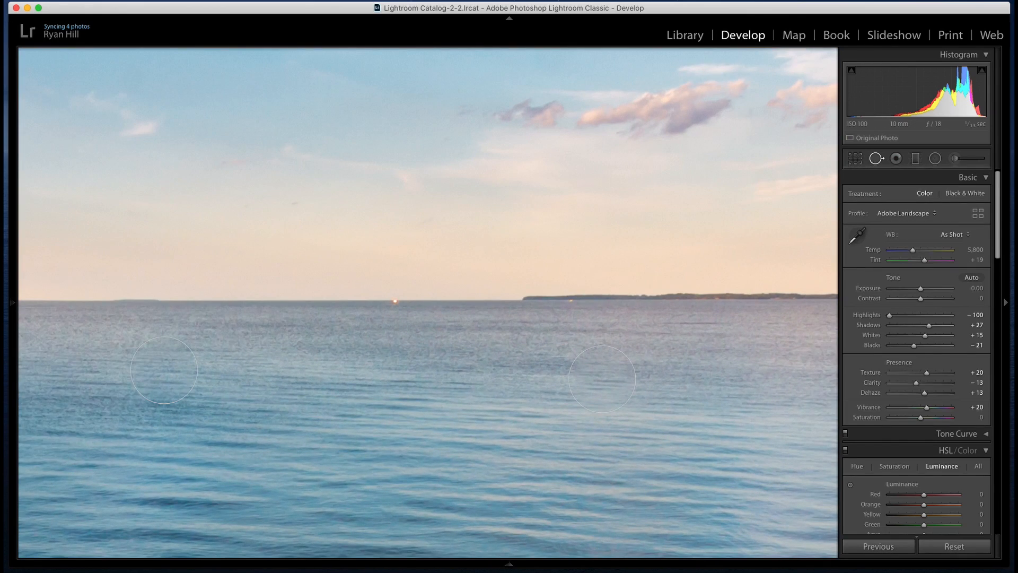
left_click(395, 301)
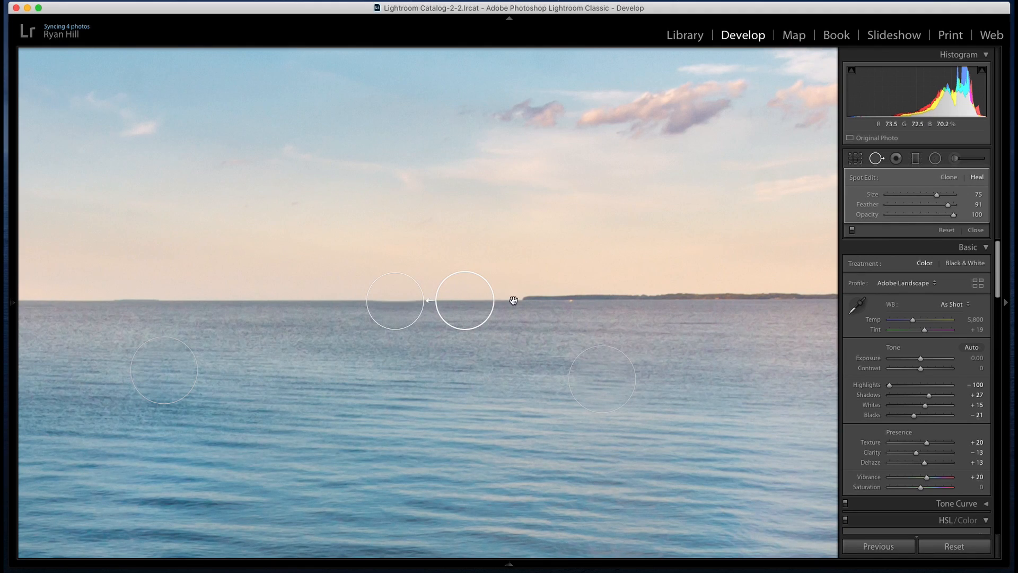
left_click_drag(463, 299, 463, 298)
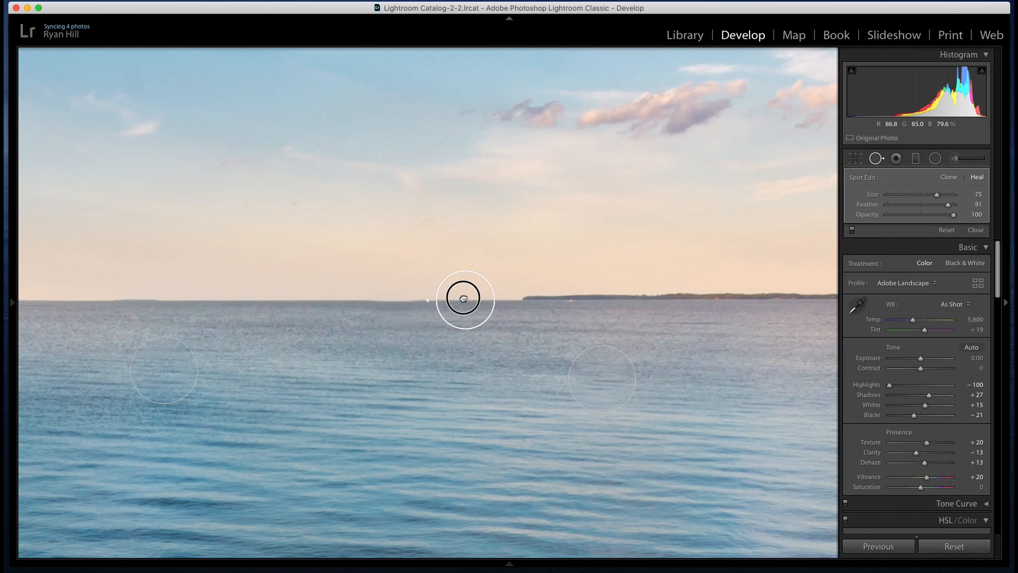
left_click_drag(463, 298, 464, 299)
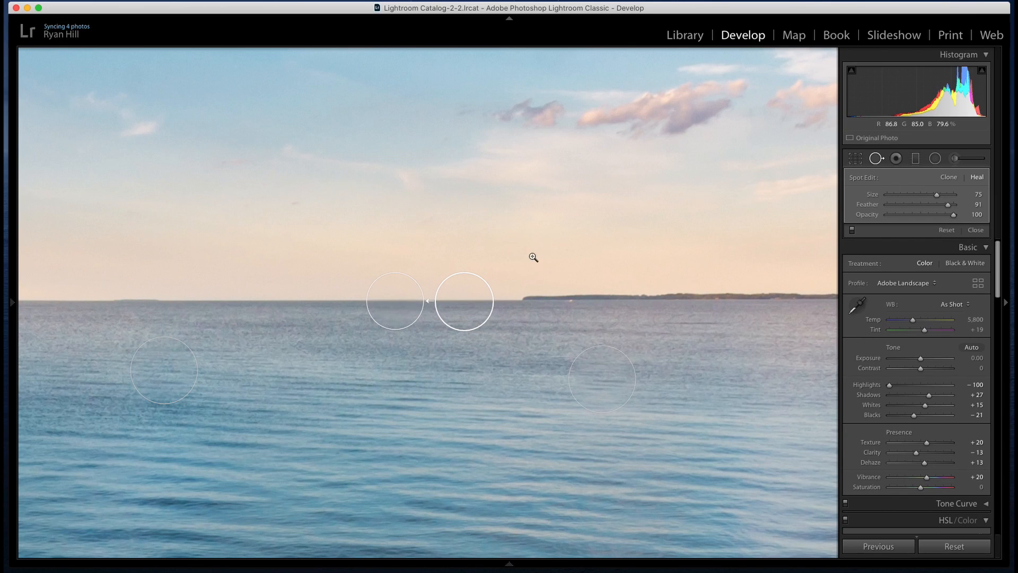
left_click(533, 257)
left_click(876, 158)
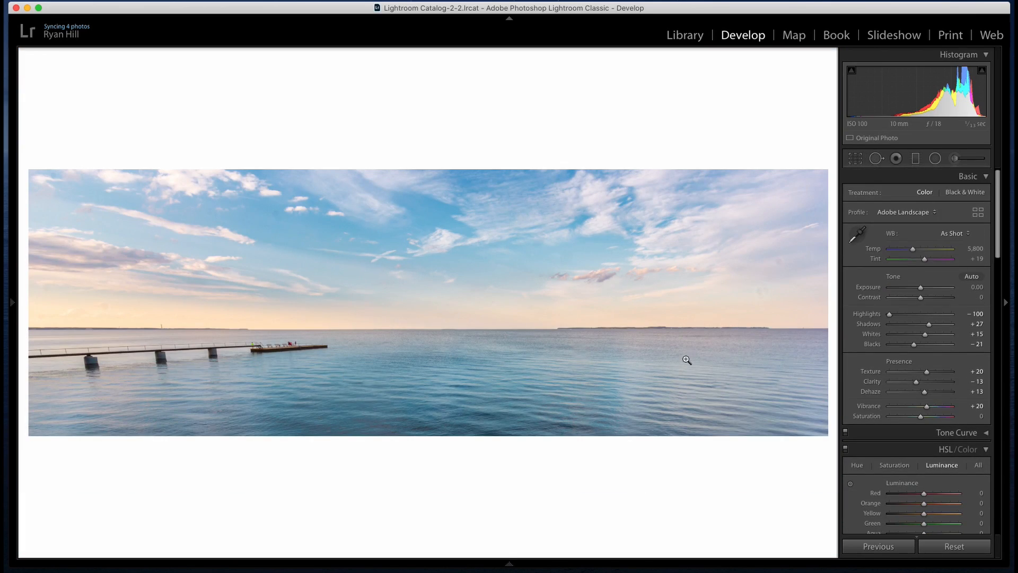
Heal the upper grey smudge in the sky near the photo's right edge with a size 73 brushed area
left_click(769, 289)
left_click(787, 281)
left_click(788, 268)
left_click_drag(788, 266, 701, 275)
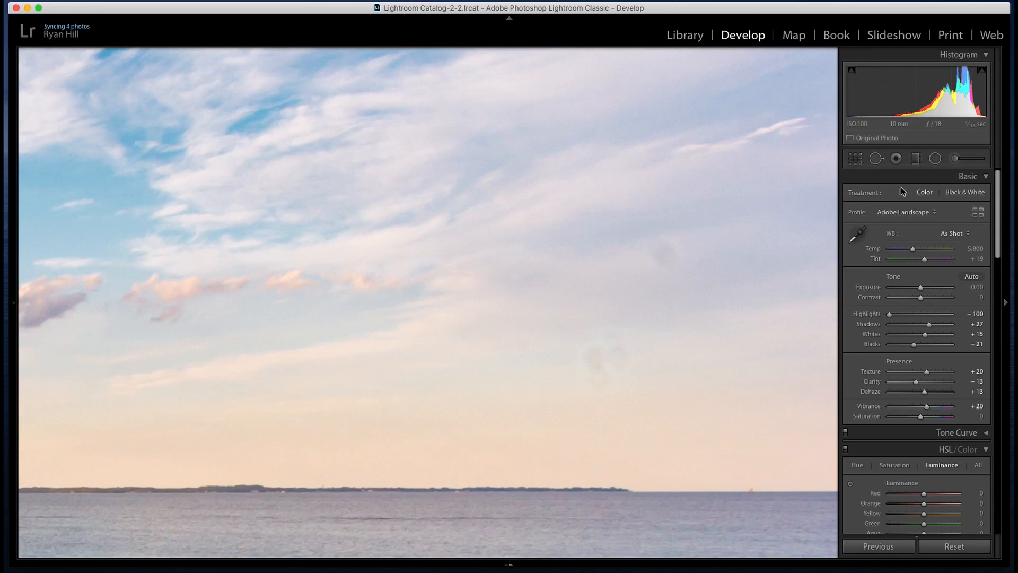
left_click(658, 205)
left_click(809, 272)
left_click(808, 272)
left_click(756, 269)
left_click(692, 244)
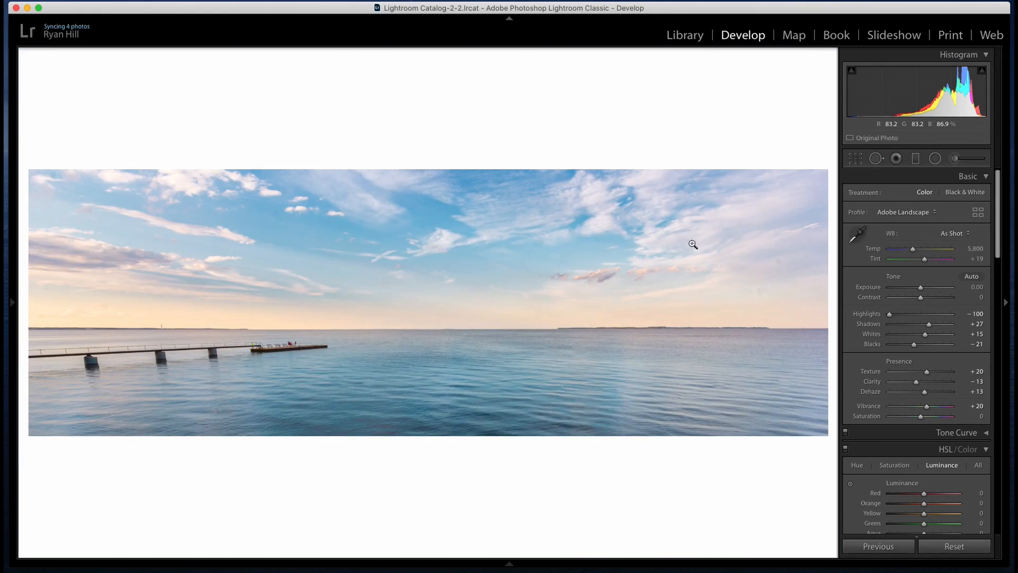
left_click(776, 259)
left_click(876, 158)
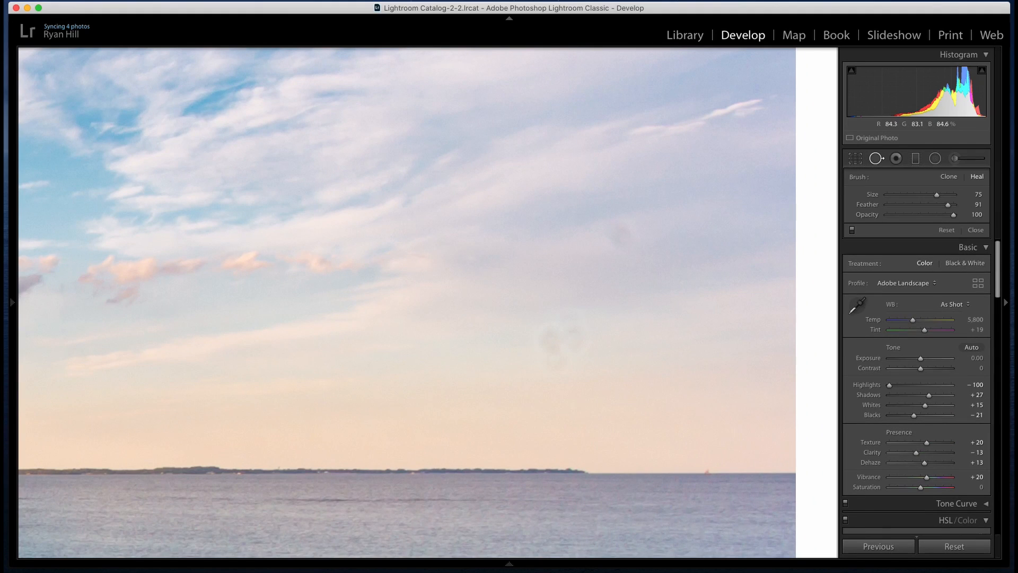
left_click(621, 239)
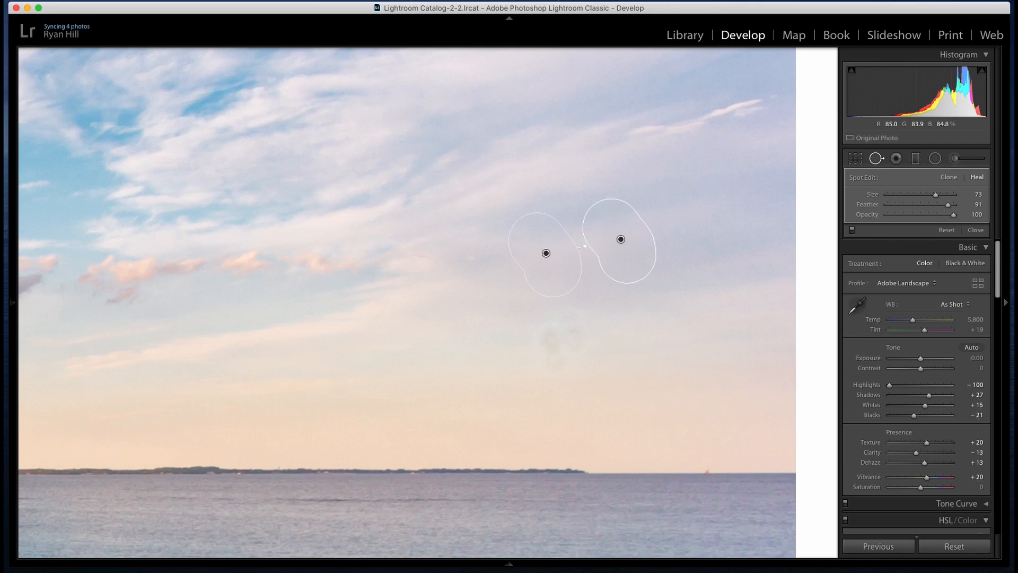
Heal the lower pair of sky smudges with one size 74 brushed area sampled from nearby sky, and finish spot removal
mouse_move(541, 343)
left_mouse_down()
mouse_move(588, 335)
mouse_move(547, 353)
left_mouse_up()
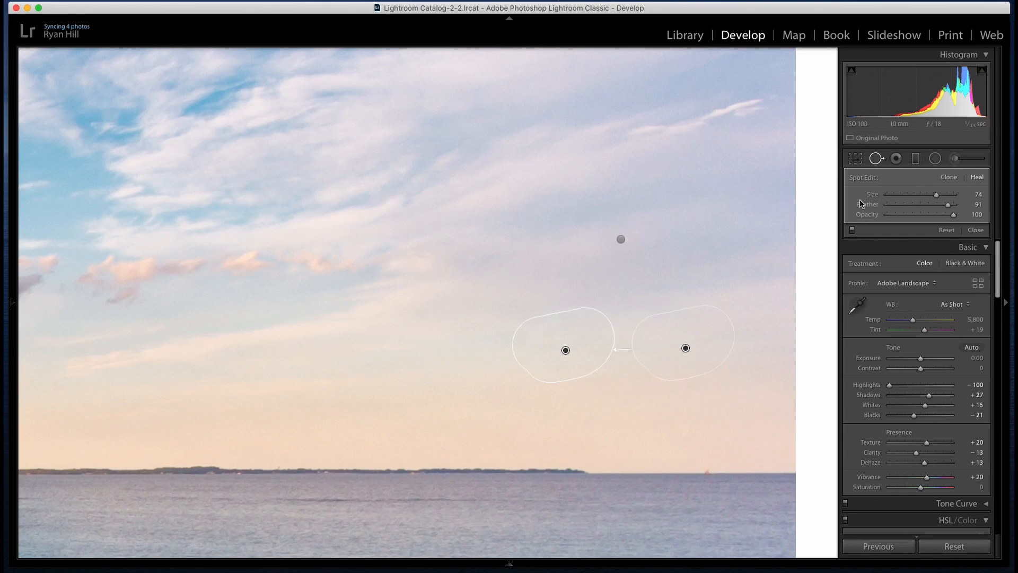
left_click(876, 158)
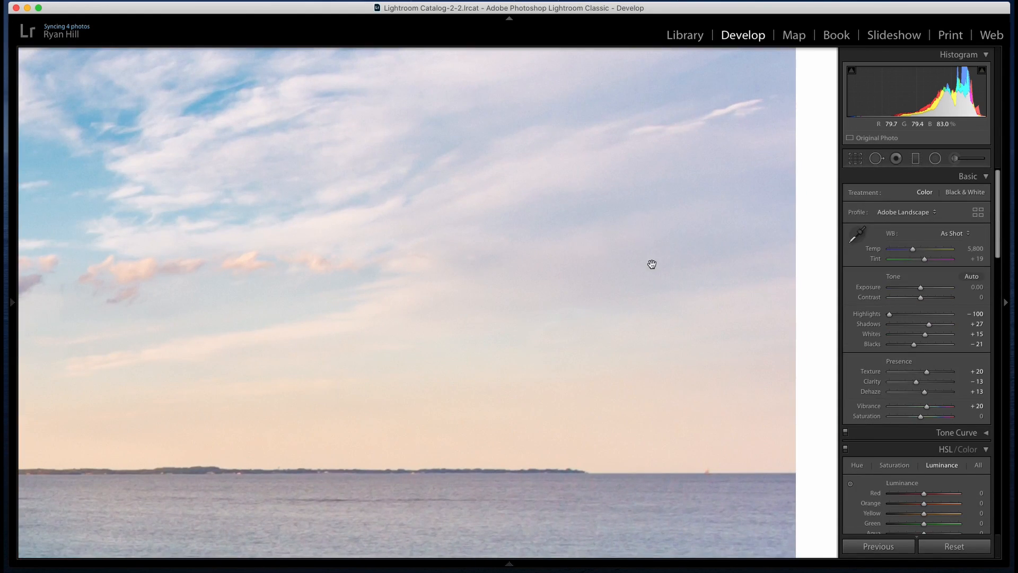
left_click(652, 265)
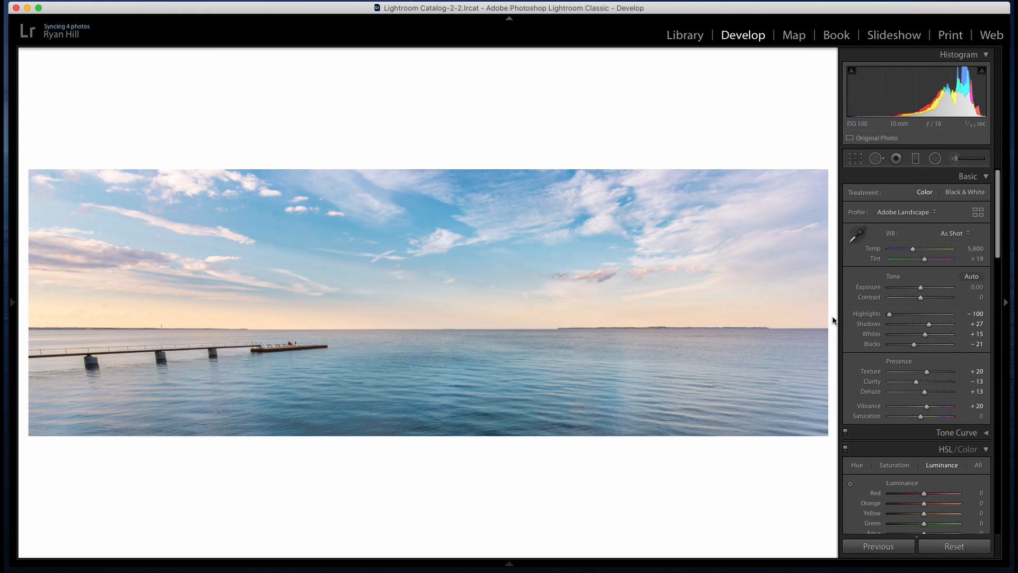
Compare the edited panorama with its before version
key("backslash")
key("backslash")
key("backslash")
key("backslash")
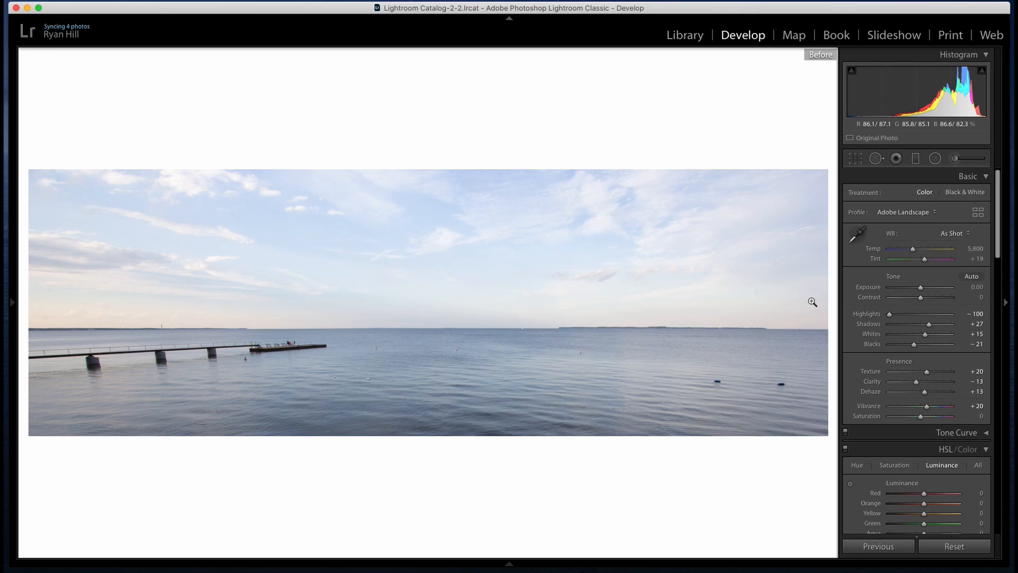
Set the Highlight Priority post-crop vignetting amount to -14 and show the finished photo full screen
scroll(914, 324, "down", 20)
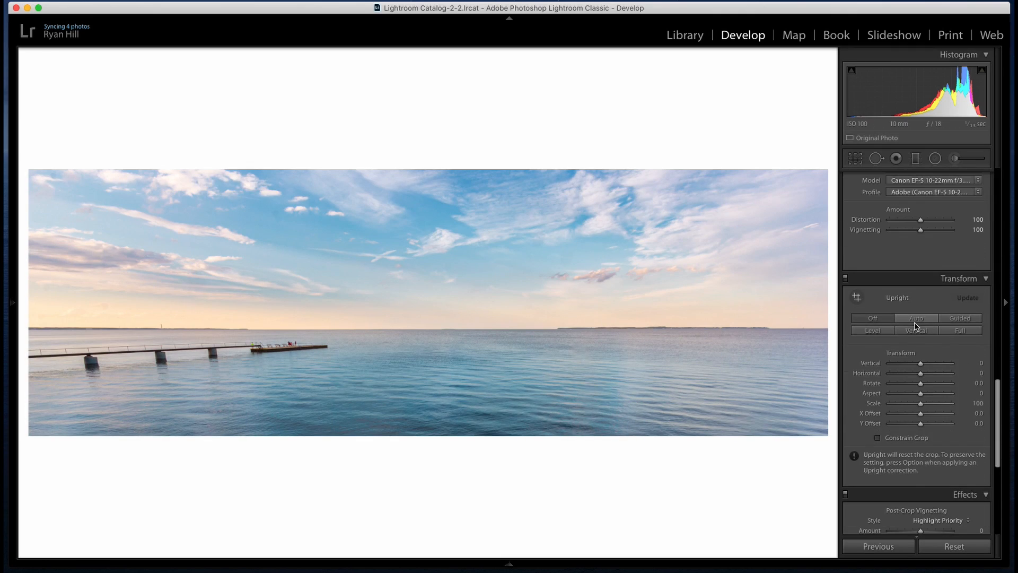
scroll(913, 321, "up", 2)
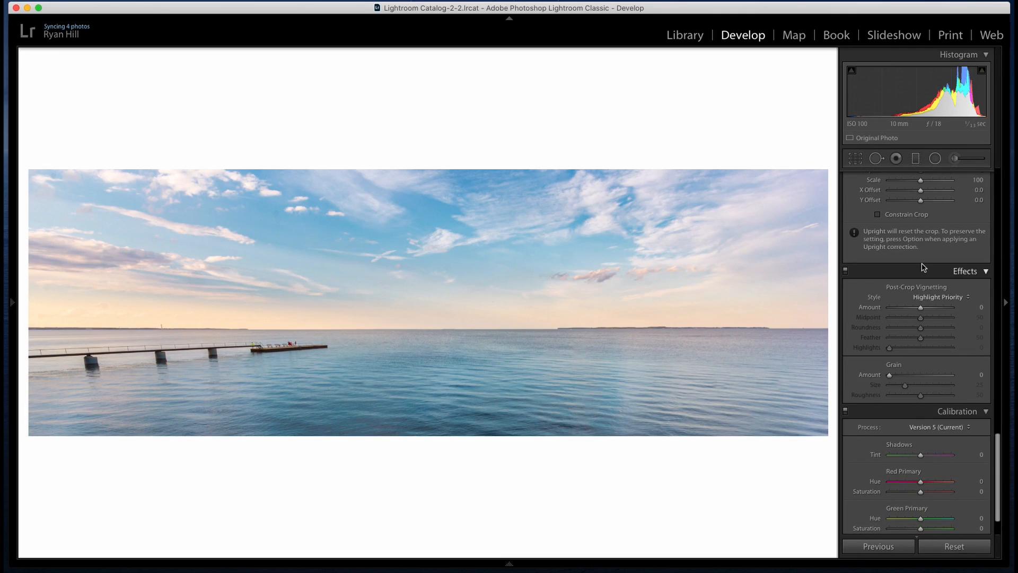
left_click_drag(921, 307, 917, 312)
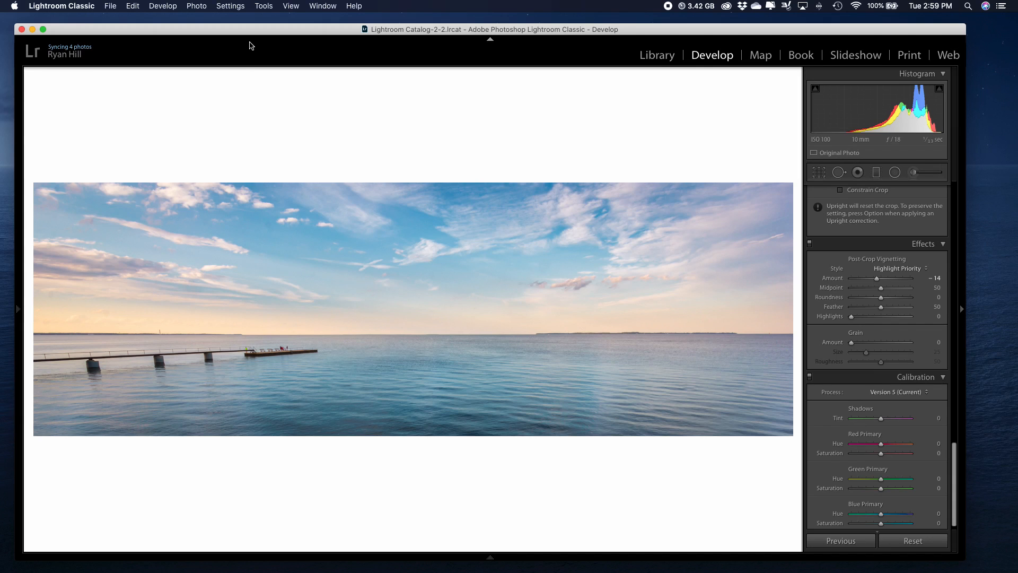
key("f")
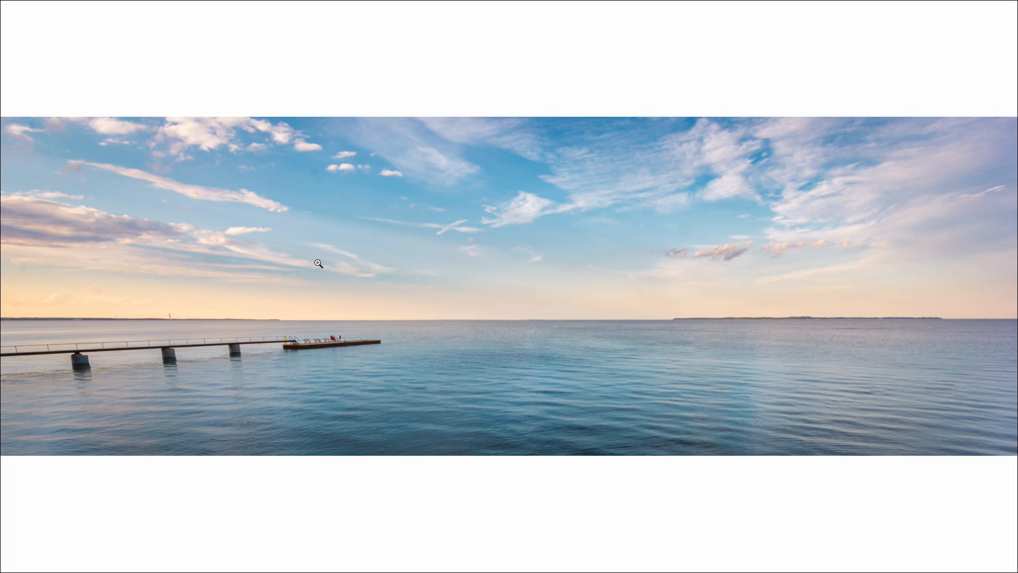